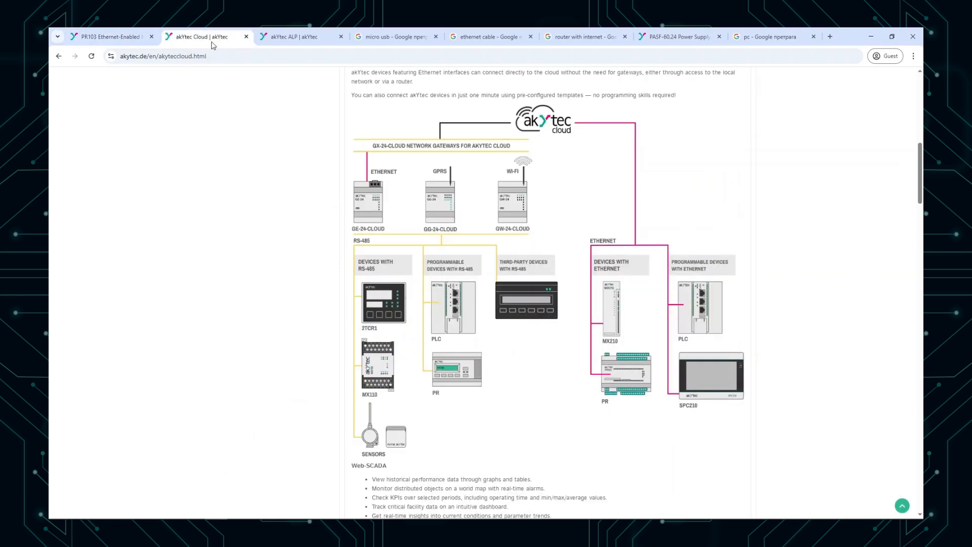
# Step: Look through the open pages for the PR103, akYtec Cloud, akYtec ALP, micro USB, Ethernet cable, router, PASF-60.24 power supply and PC
pyautogui.scroll(10, 366, 161)
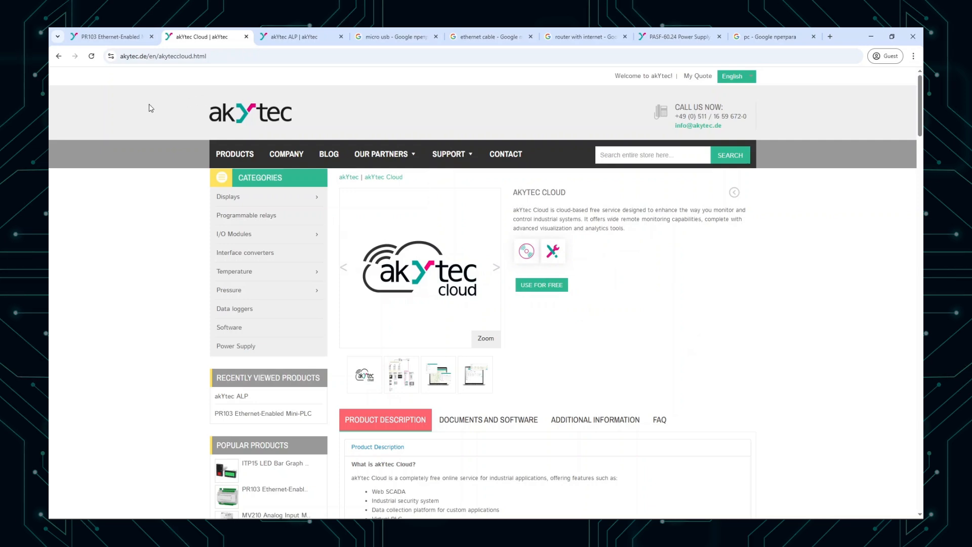
pyautogui.click(120, 39)
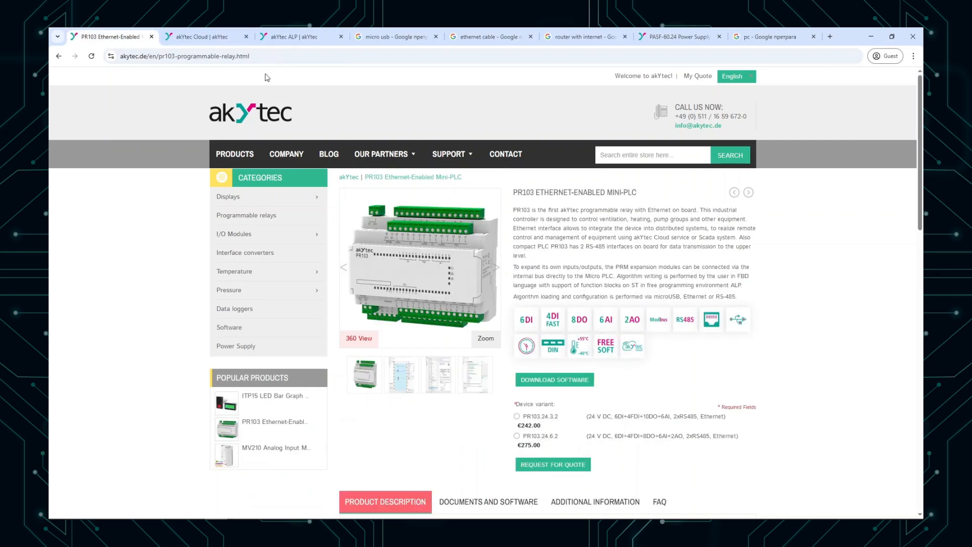
pyautogui.click(284, 38)
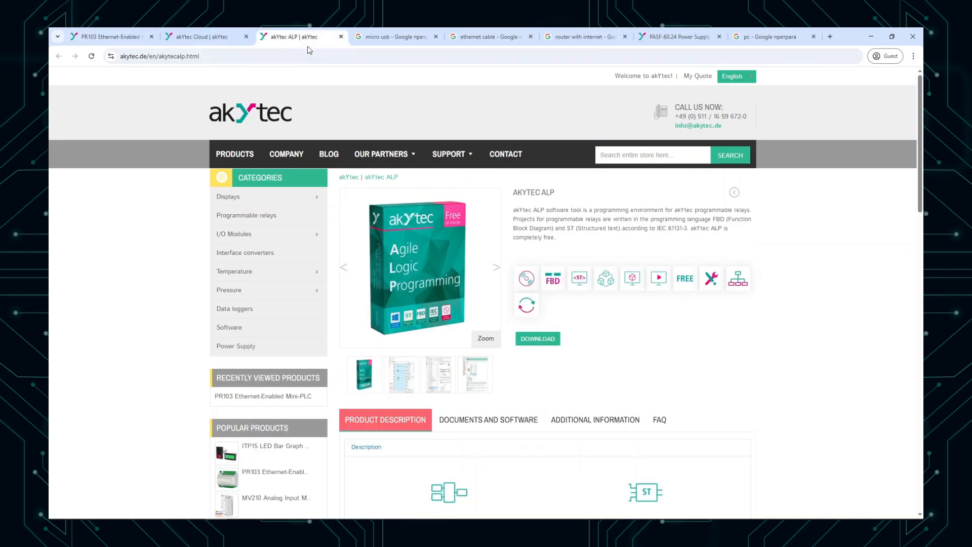
pyautogui.click(374, 40)
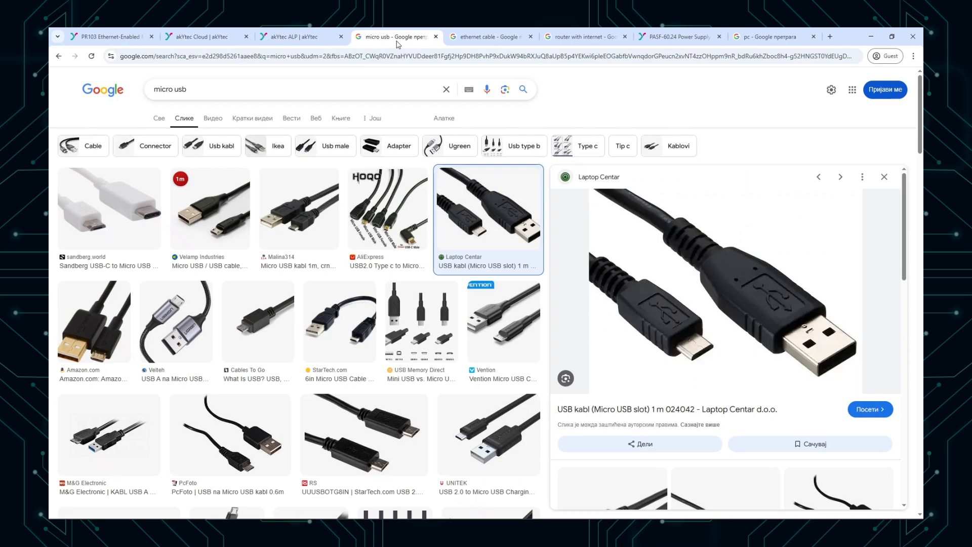
pyautogui.click(487, 39)
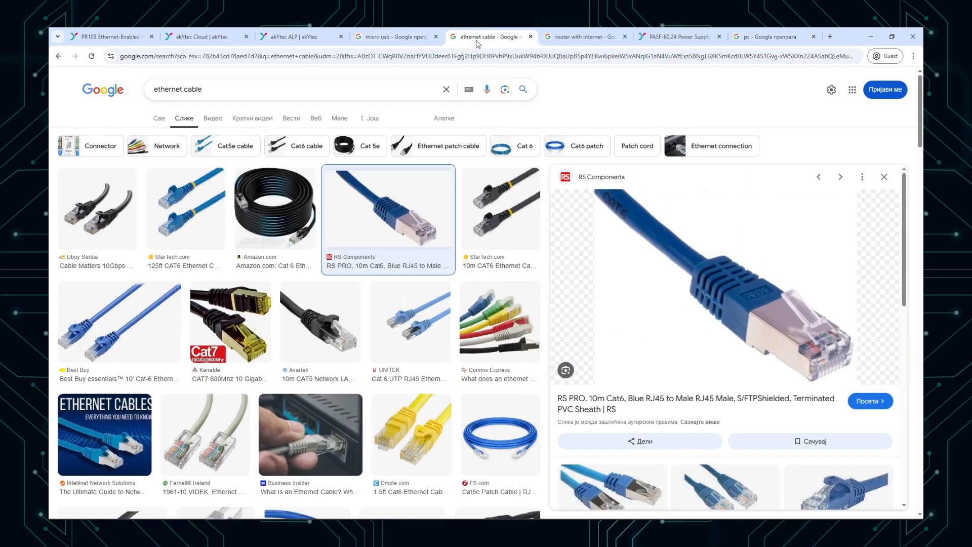
pyautogui.click(558, 43)
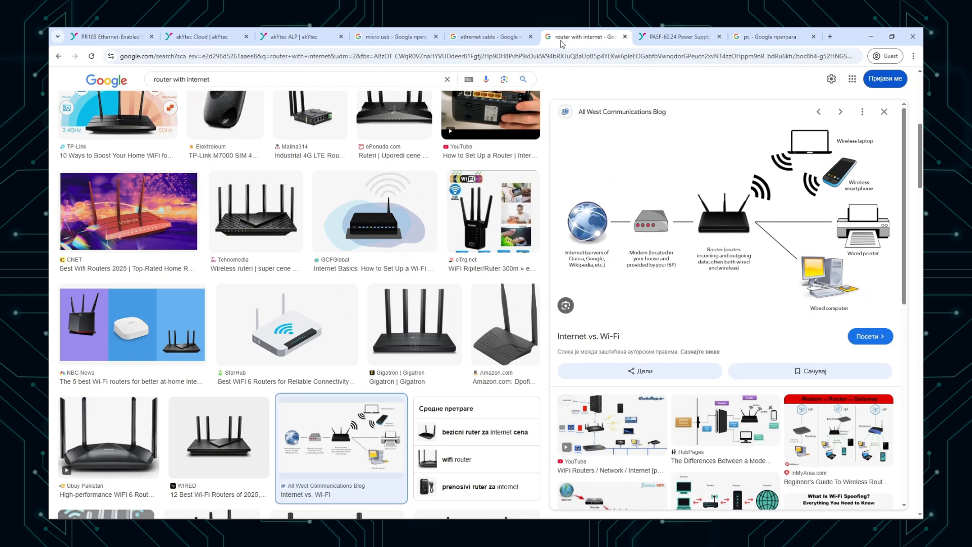
pyautogui.click(650, 39)
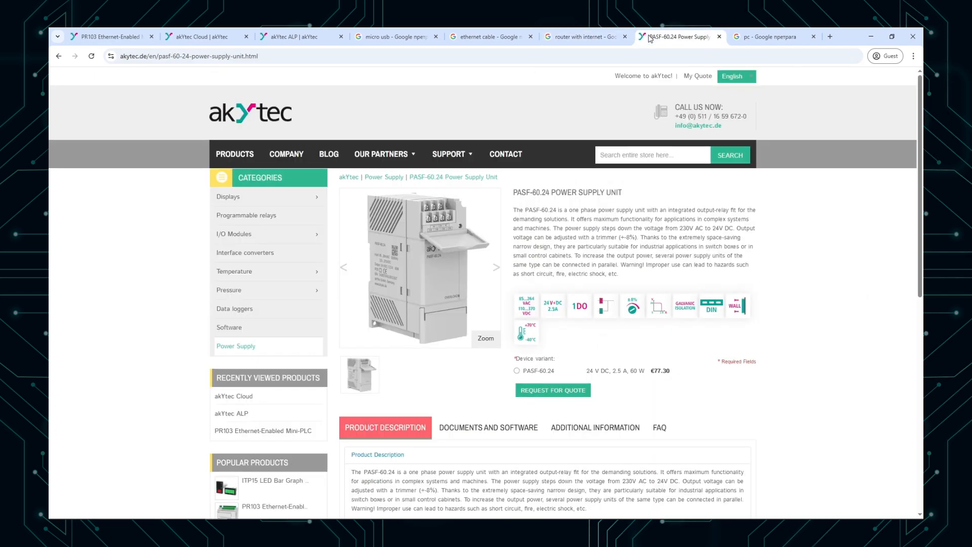
pyautogui.click(776, 37)
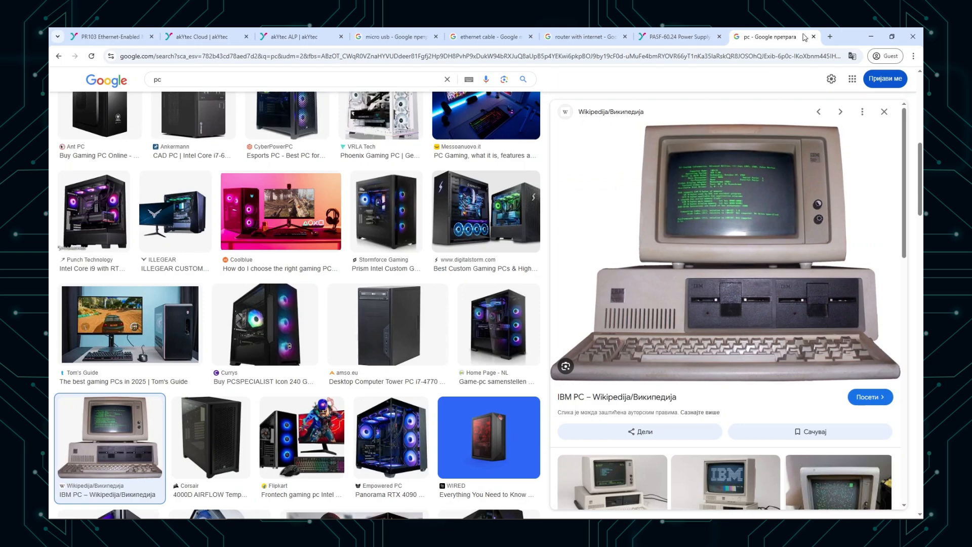
pyautogui.click(871, 37)
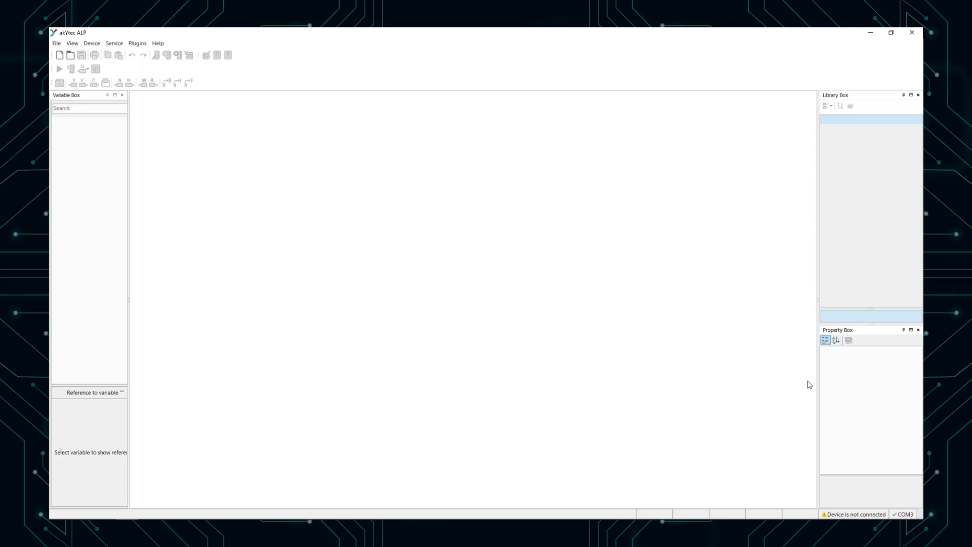
# Step: Switch to akYtec ALP and set the serial port in the connection parameters to COM4
pyautogui.click(895, 515)
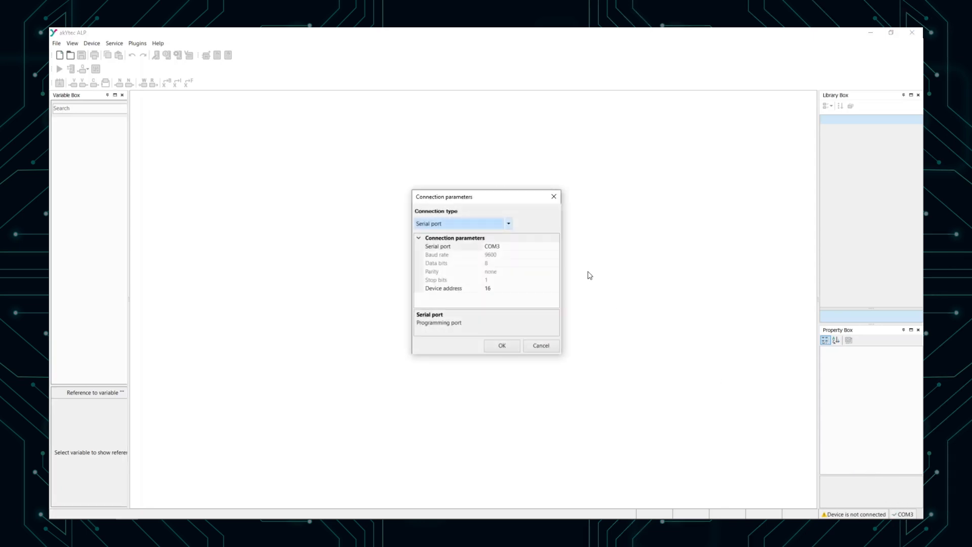
pyautogui.click(556, 247)
pyautogui.click(555, 246)
pyautogui.click(551, 255)
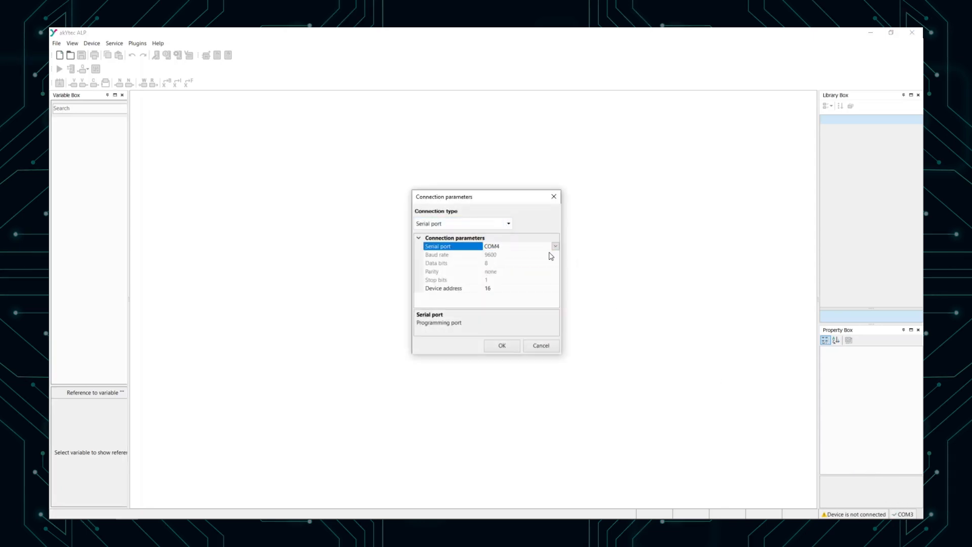
pyautogui.click(505, 346)
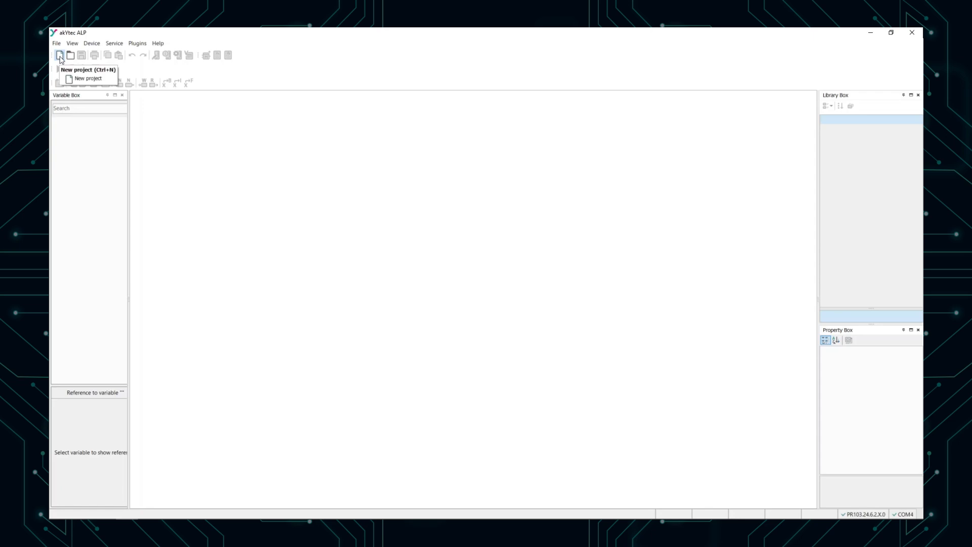
# Step: Create a new project for the PR103.24.6.2.X.0 device
pyautogui.click(60, 55)
pyautogui.scroll(2, 459, 248)
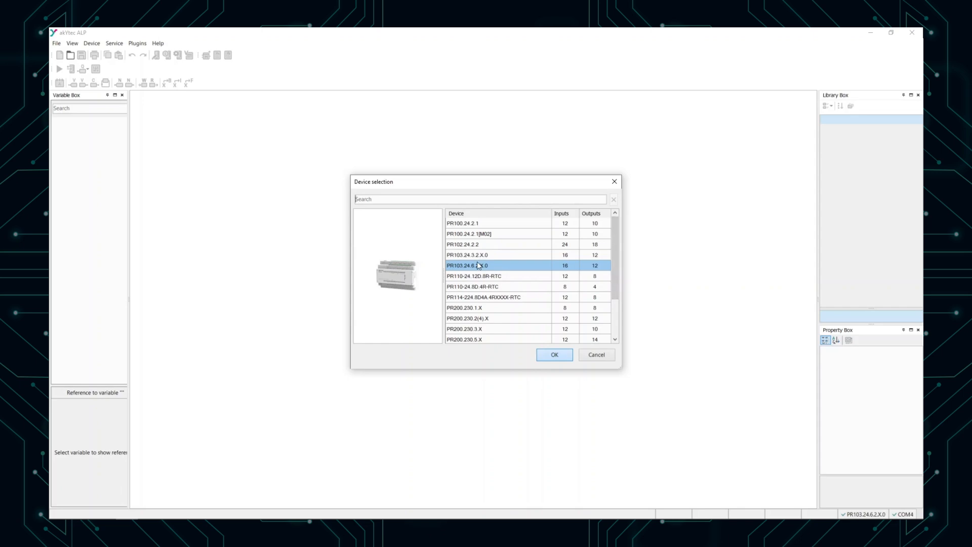
pyautogui.click(552, 353)
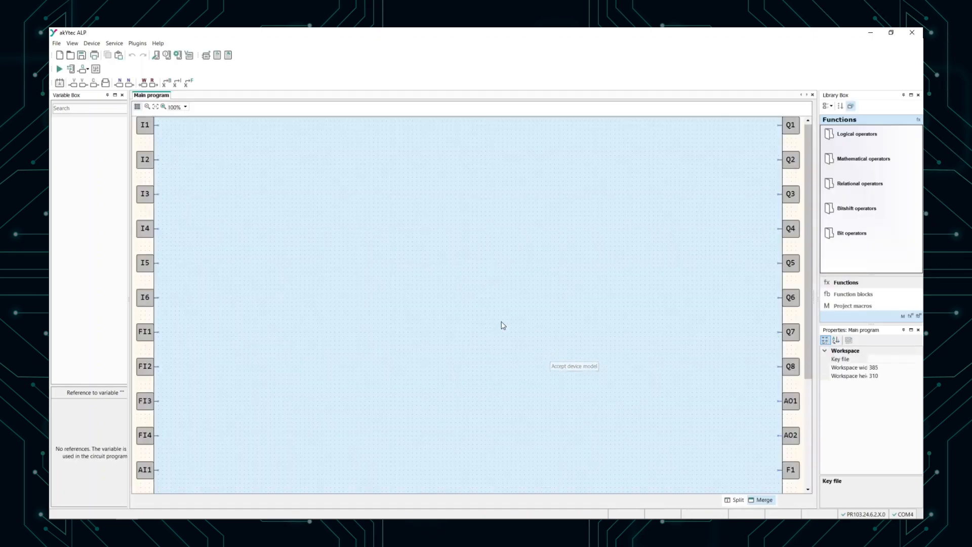
# Step: In the device configuration, set the Modbus registers access from the cloud to Full access
pyautogui.click(180, 59)
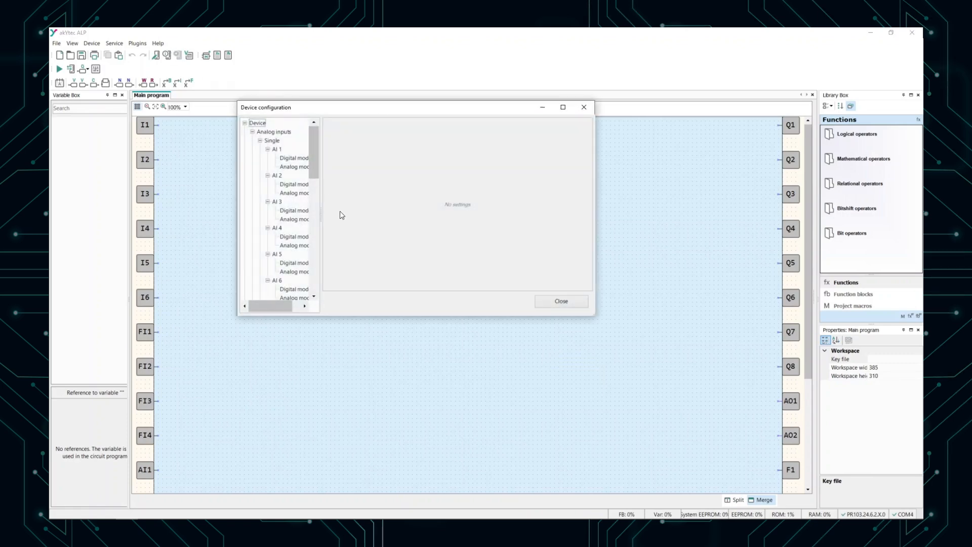
pyautogui.moveTo(322, 217); pyautogui.dragTo(439, 217)
pyautogui.moveTo(595, 316); pyautogui.dragTo(696, 425)
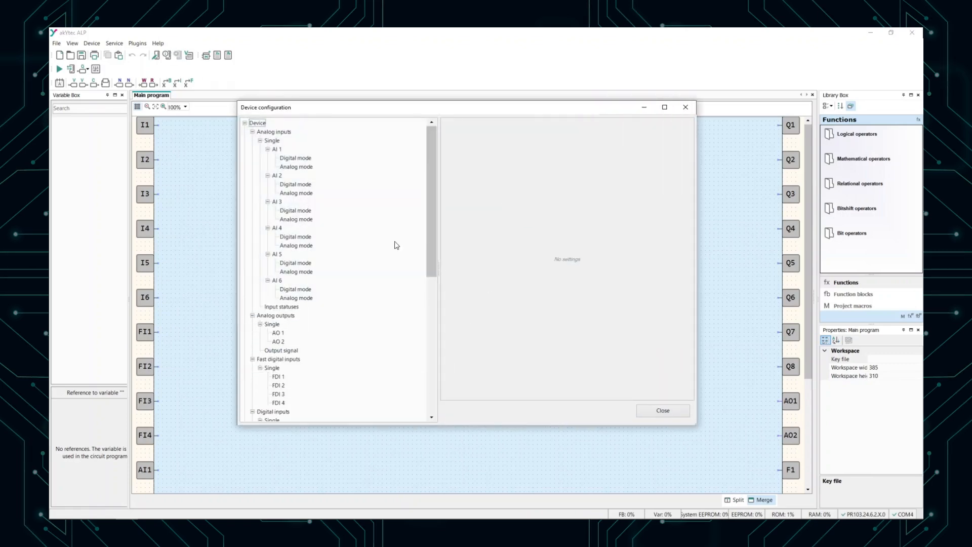
pyautogui.scroll(-10, 330, 232)
pyautogui.click(302, 314)
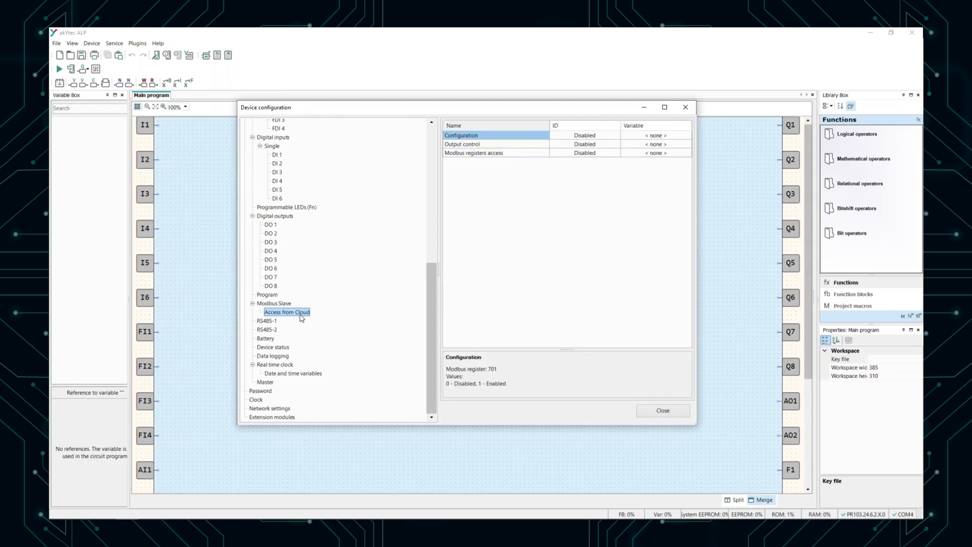
pyautogui.click(608, 153)
pyautogui.click(612, 153)
pyautogui.click(616, 154)
pyautogui.click(569, 178)
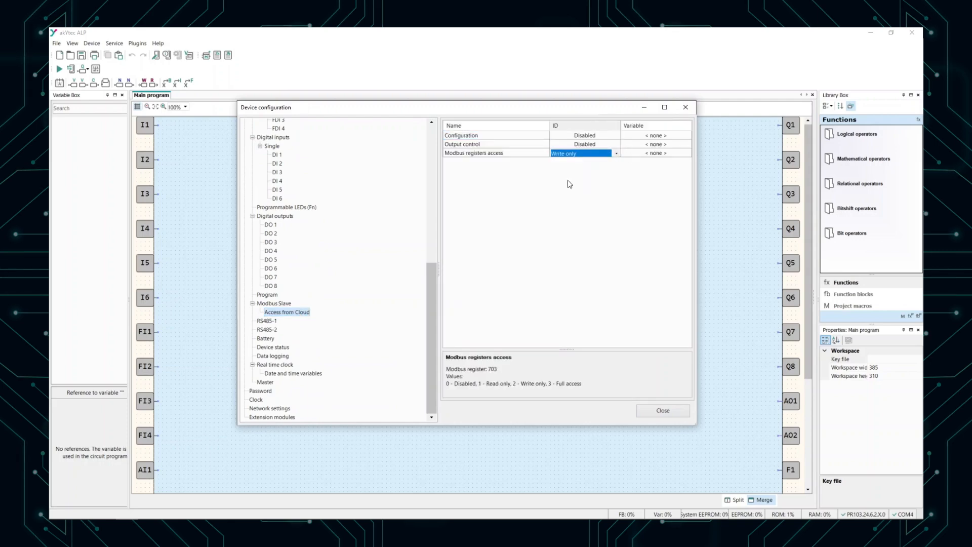
pyautogui.click(574, 156)
pyautogui.click(559, 187)
# Step: Set DHCP and the cloud connection to On in the network settings and save them to the device
pyautogui.click(269, 409)
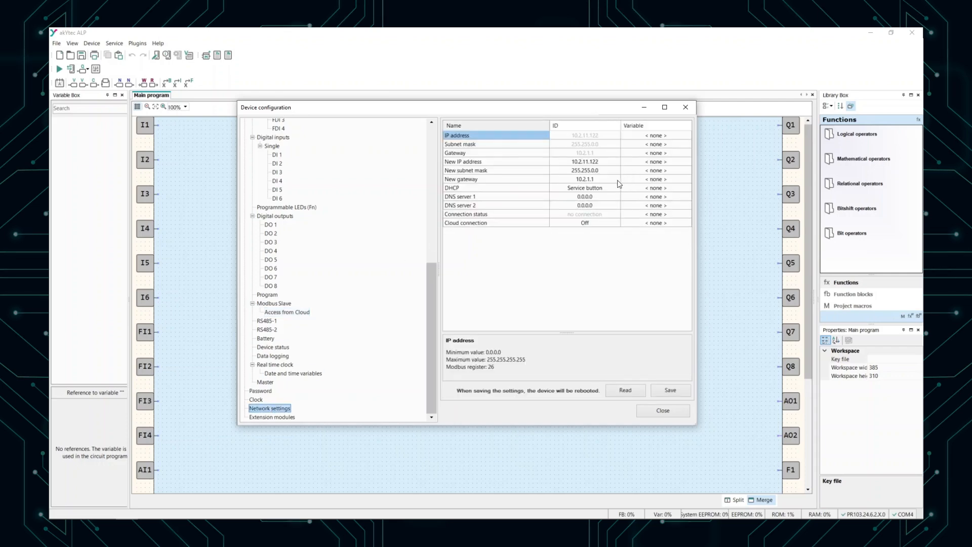
pyautogui.click(598, 189)
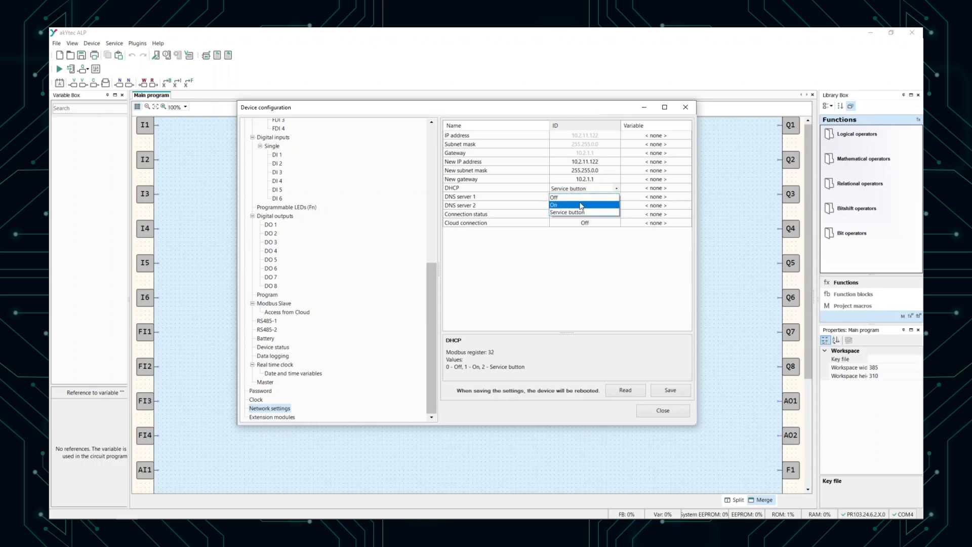
pyautogui.click(582, 205)
pyautogui.click(581, 223)
pyautogui.click(580, 224)
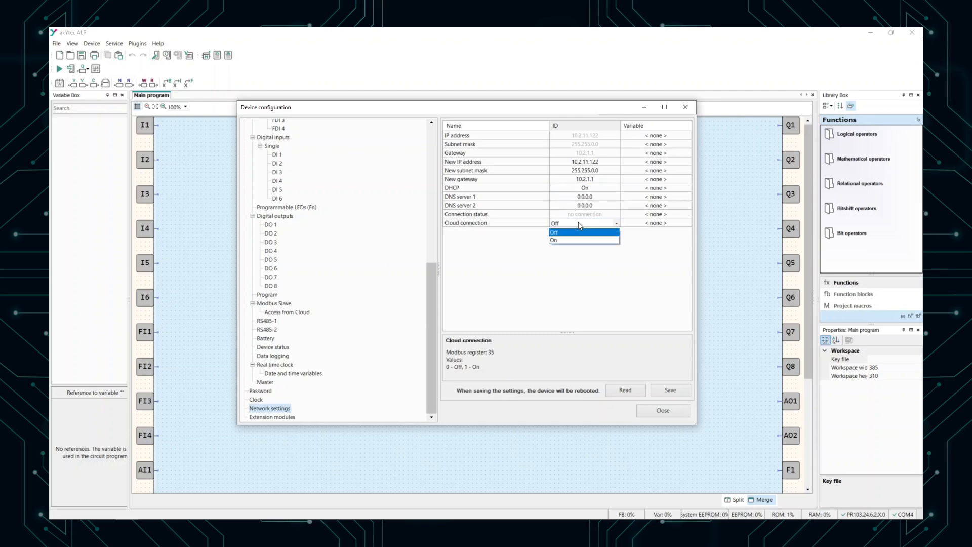
pyautogui.click(563, 240)
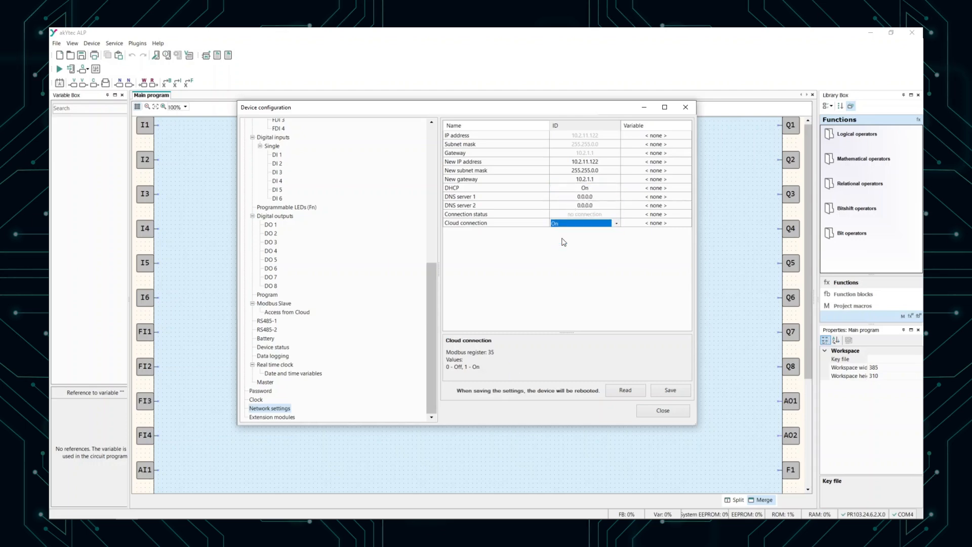
pyautogui.click(667, 392)
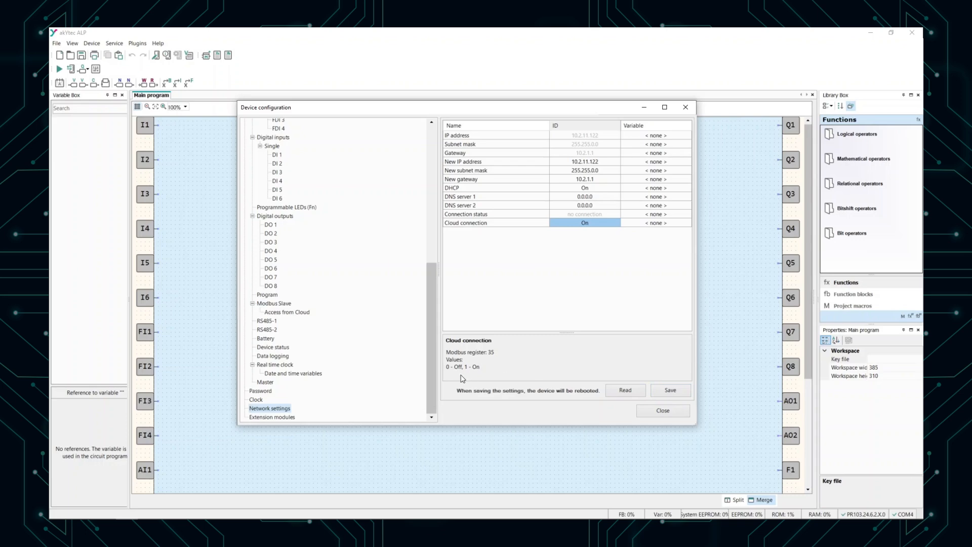
# Step: Set a device password by entering and confirming it, and close the device configuration
pyautogui.click(269, 392)
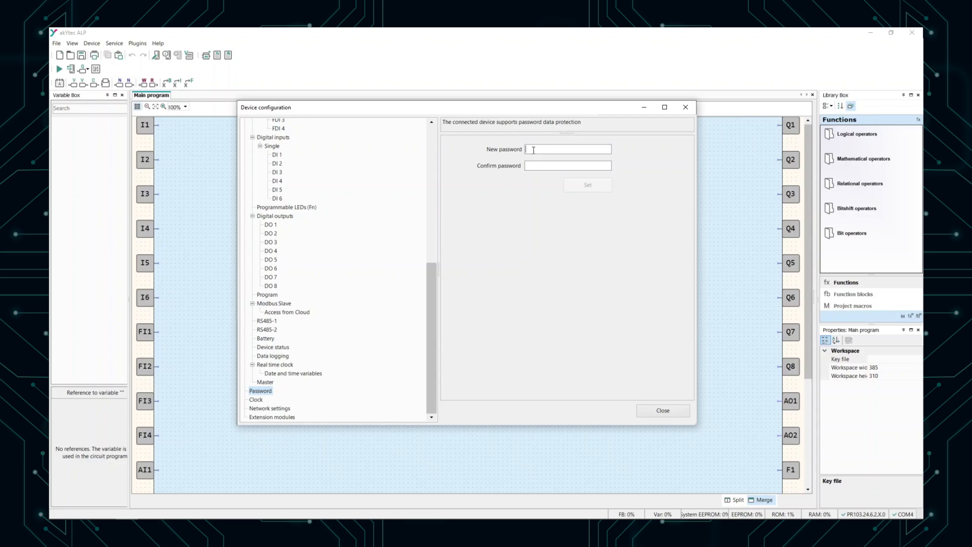
pyautogui.write('123')
pyautogui.click(533, 165)
pyautogui.write('123')
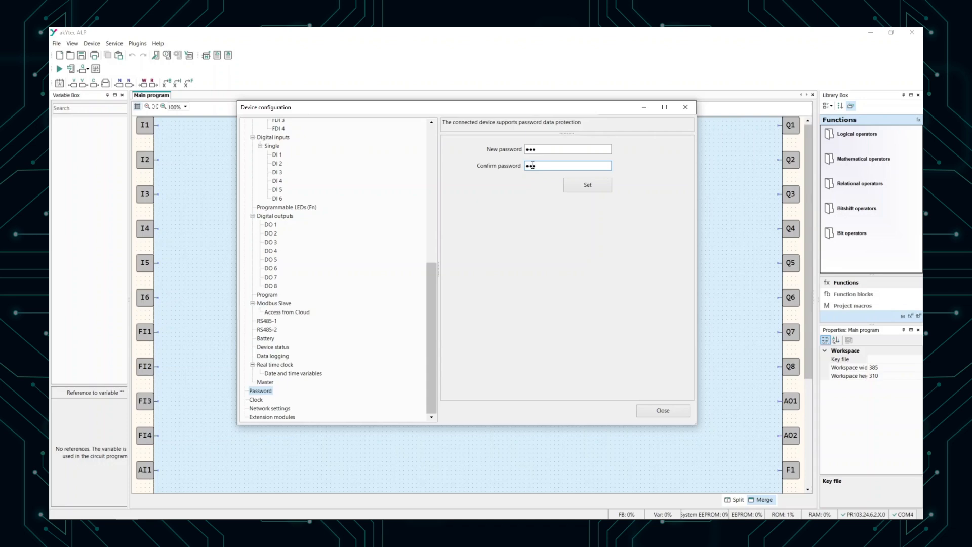
pyautogui.click(582, 185)
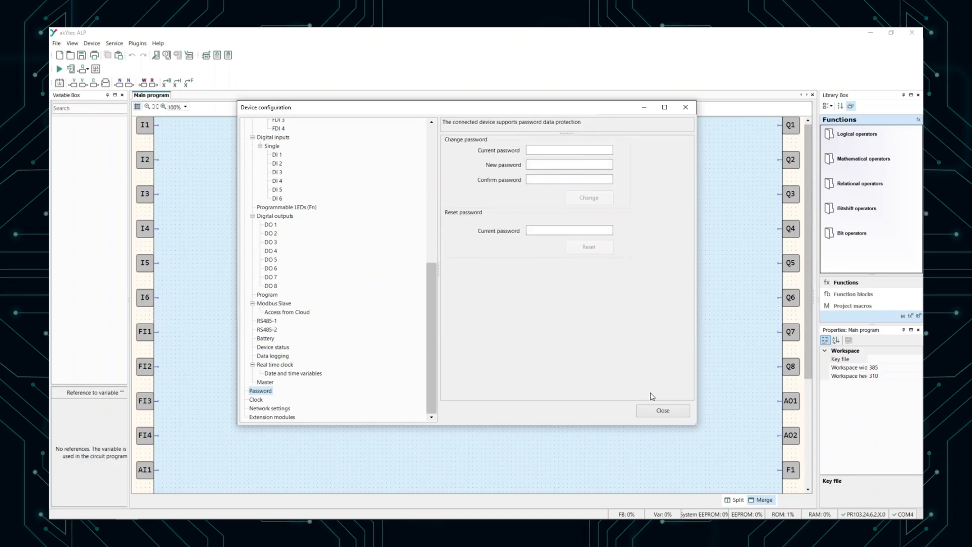
pyautogui.click(652, 410)
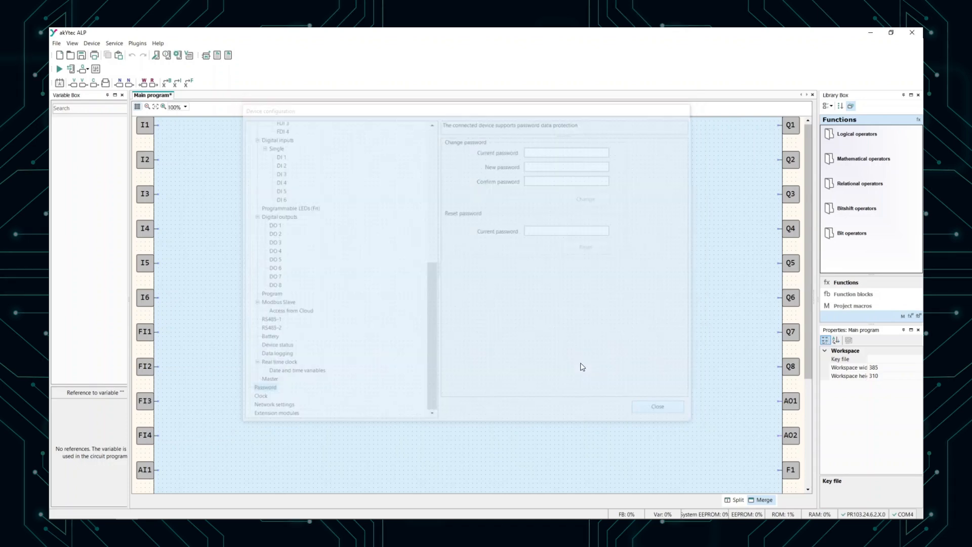
# Step: Add three INT network slave variables to the project's variable table
pyautogui.click(190, 56)
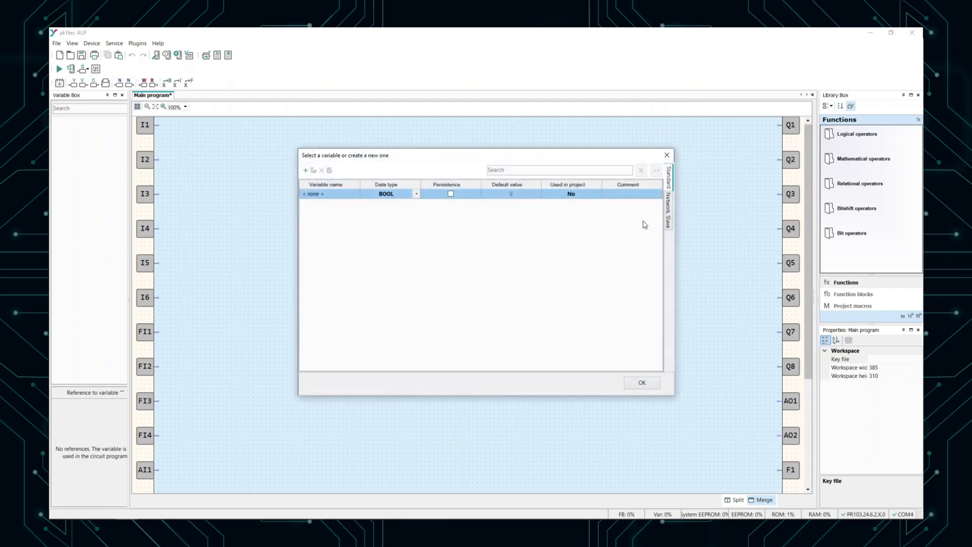
pyautogui.click(670, 222)
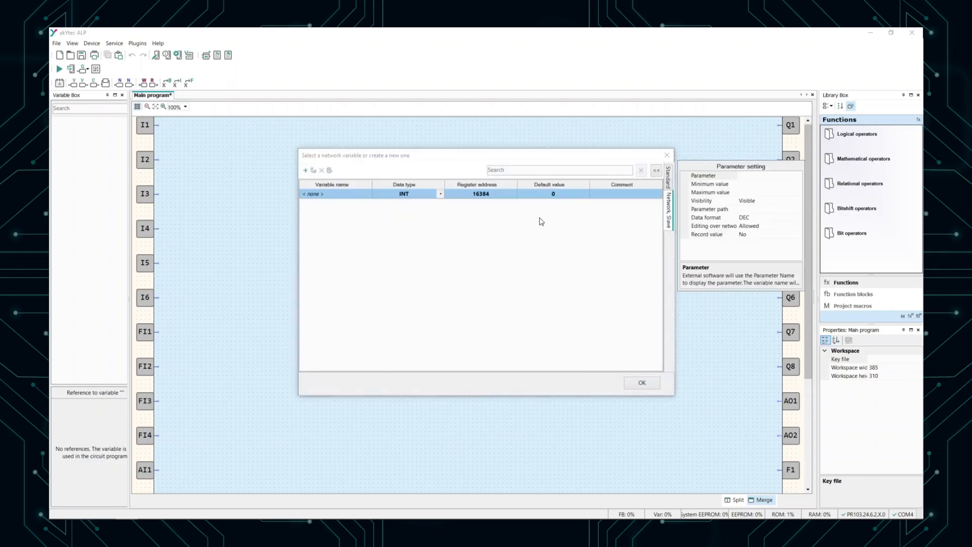
pyautogui.click(306, 170)
pyautogui.click(306, 171)
pyautogui.click(306, 171)
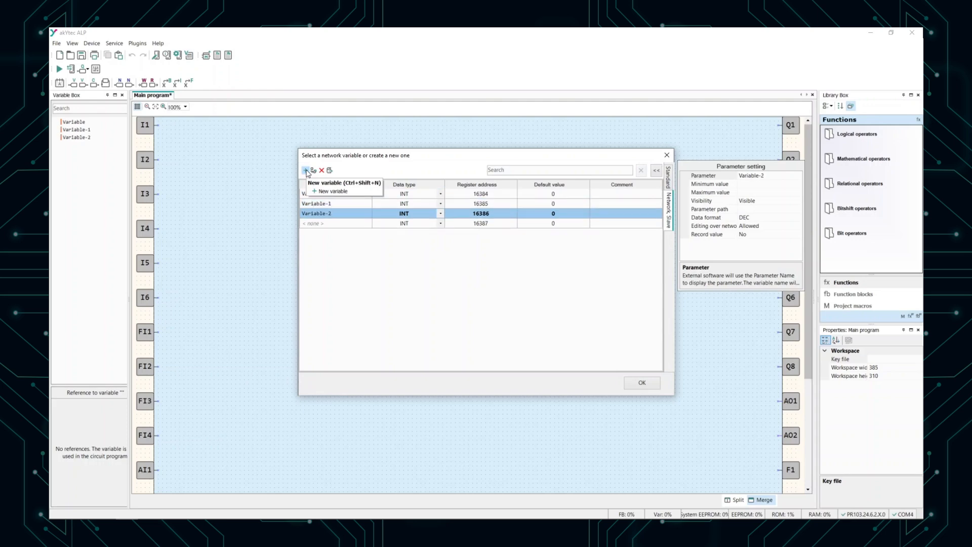
# Step: Delete the first network variable, at register address 16384, and accept the variable table
pyautogui.click(361, 198)
pyautogui.click(322, 170)
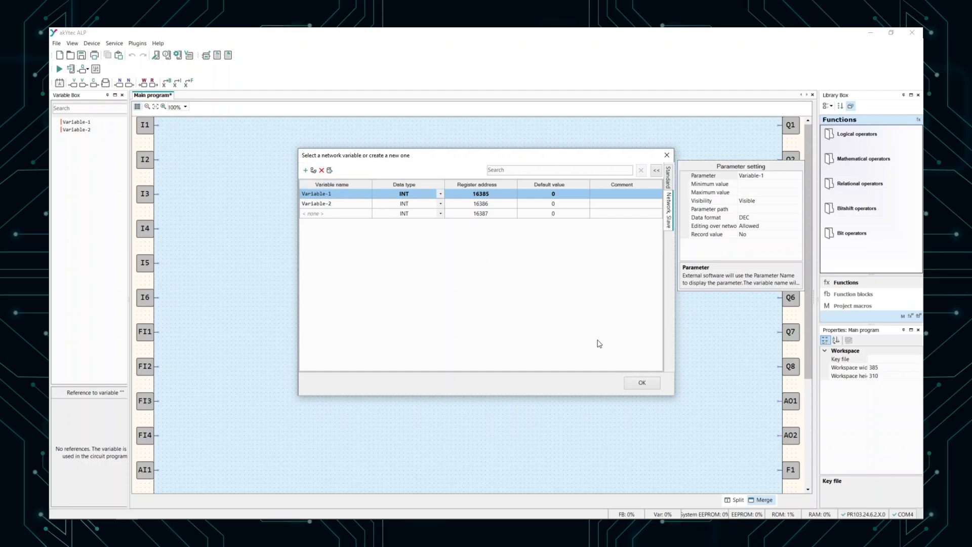
pyautogui.click(639, 383)
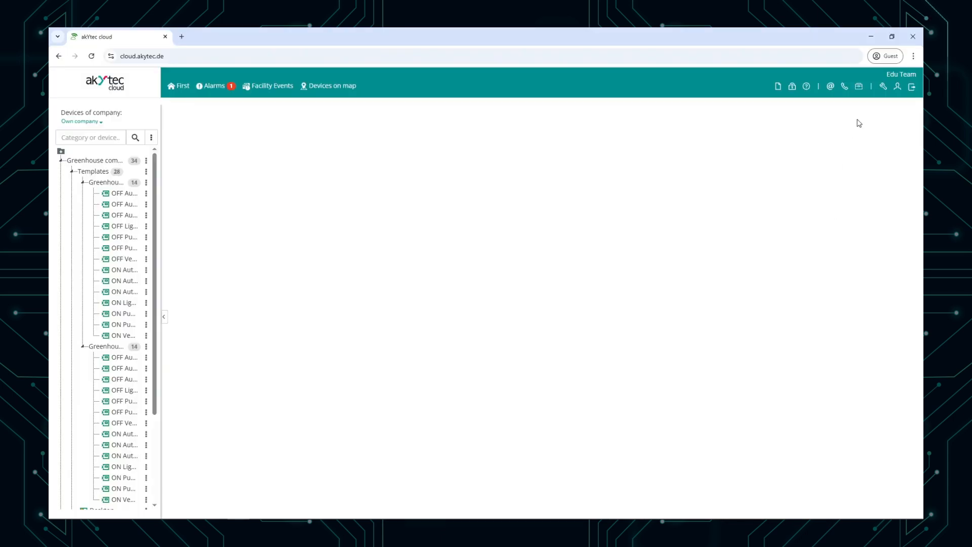
# Step: Start registering a new company device with the device type PR103 over Ethernet - Autodetection
pyautogui.click(884, 89)
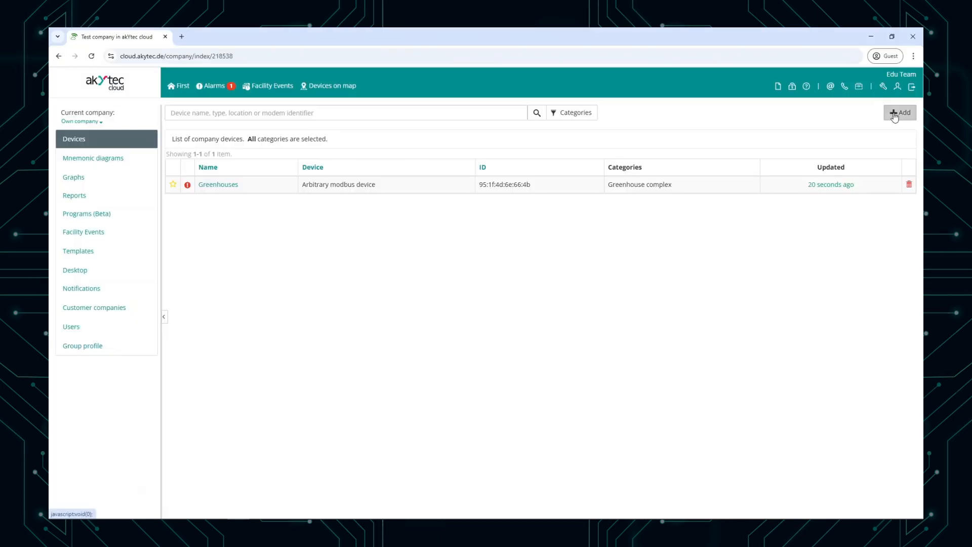
pyautogui.click(895, 115)
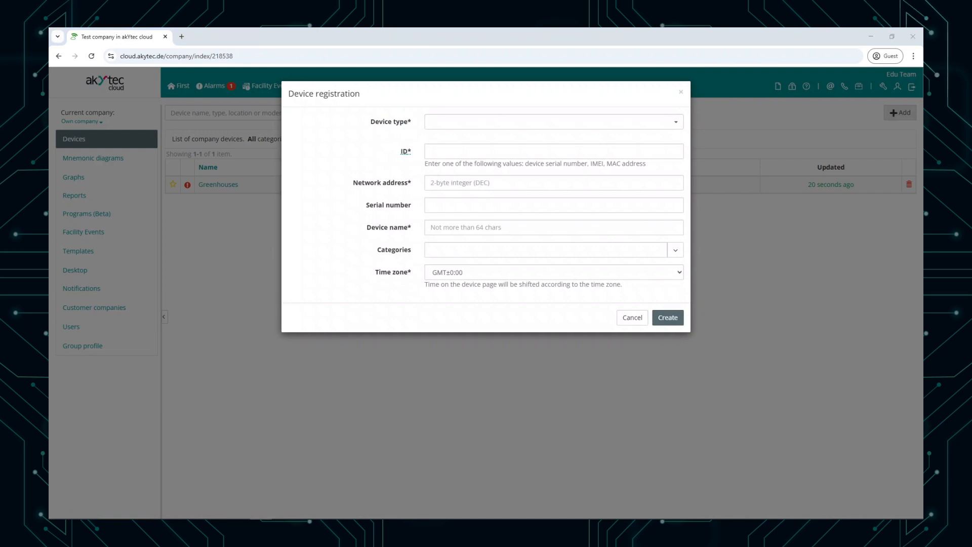
pyautogui.click(664, 123)
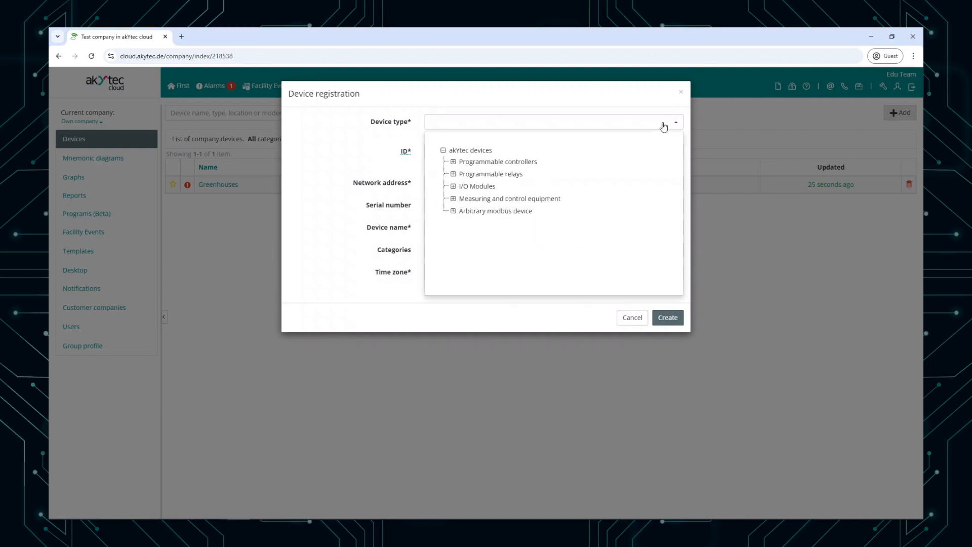
pyautogui.click(453, 175)
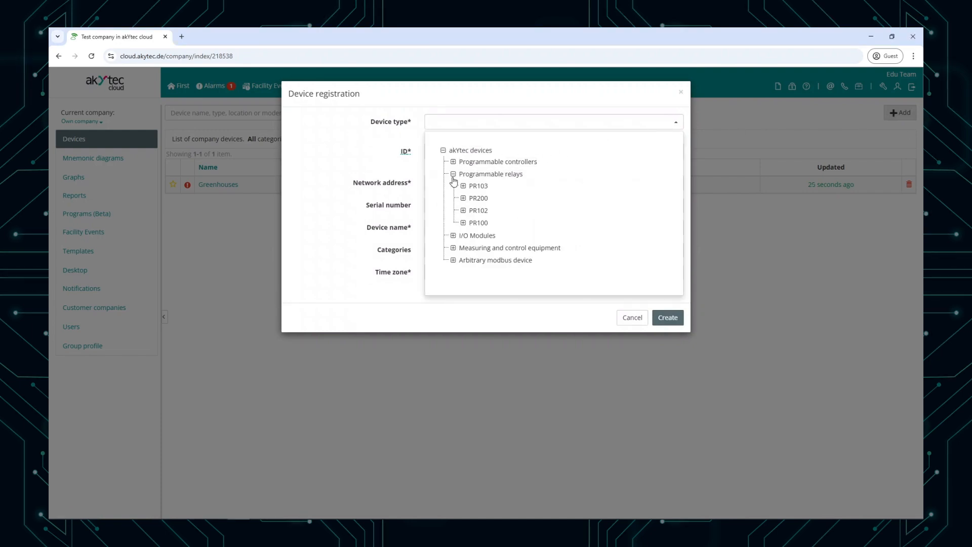
pyautogui.click(464, 186)
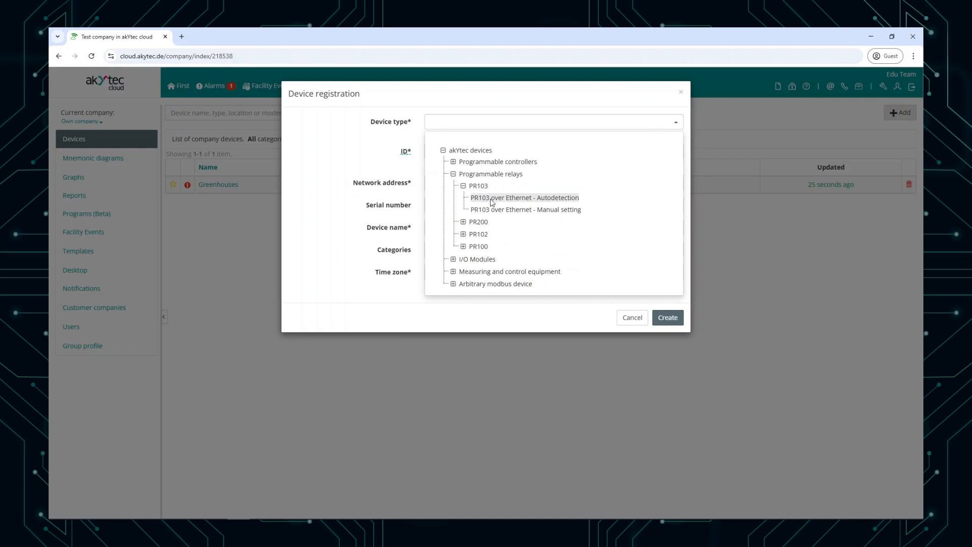
pyautogui.click(489, 198)
# Step: Enter the relay's factory number as the device ID and name the device "Example - PR103"
pyautogui.click(487, 151)
pyautogui.hotkey('ctrl', 'v')
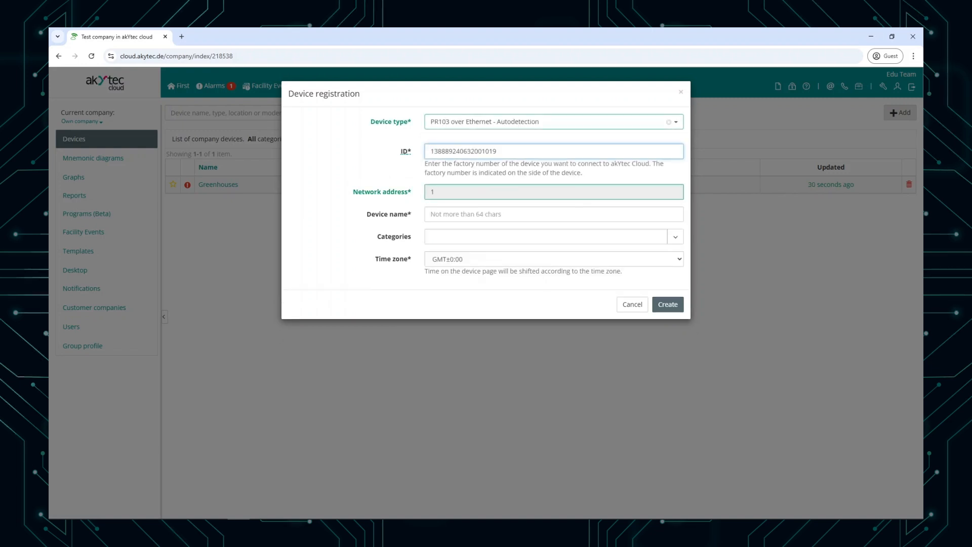
pyautogui.hotkey('alt', 'Tab')
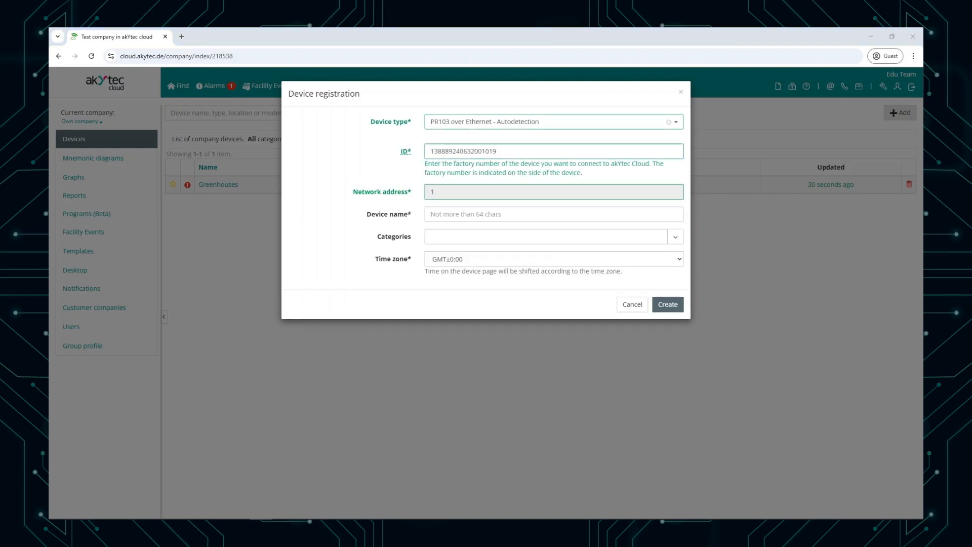
pyautogui.click(536, 212)
pyautogui.write('Example - PR103')
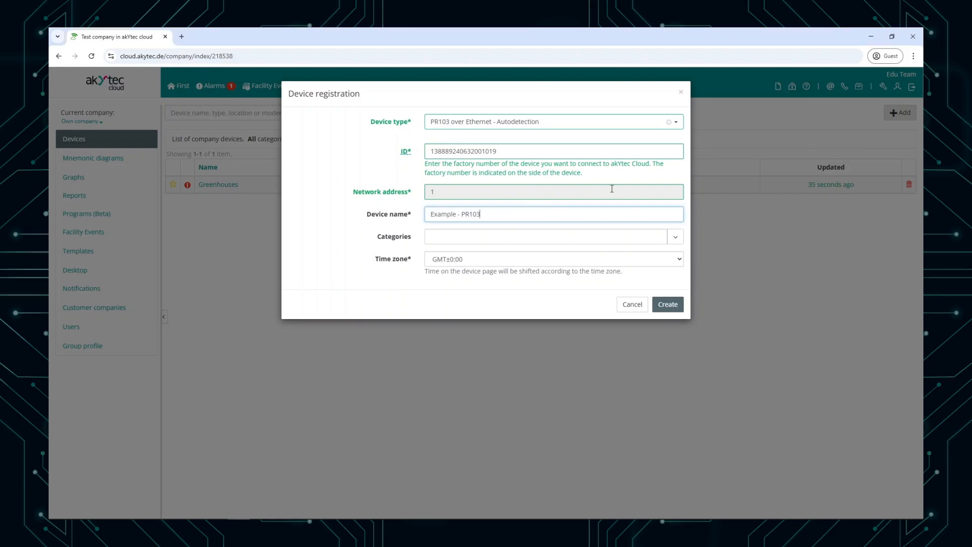
pyautogui.click(619, 181)
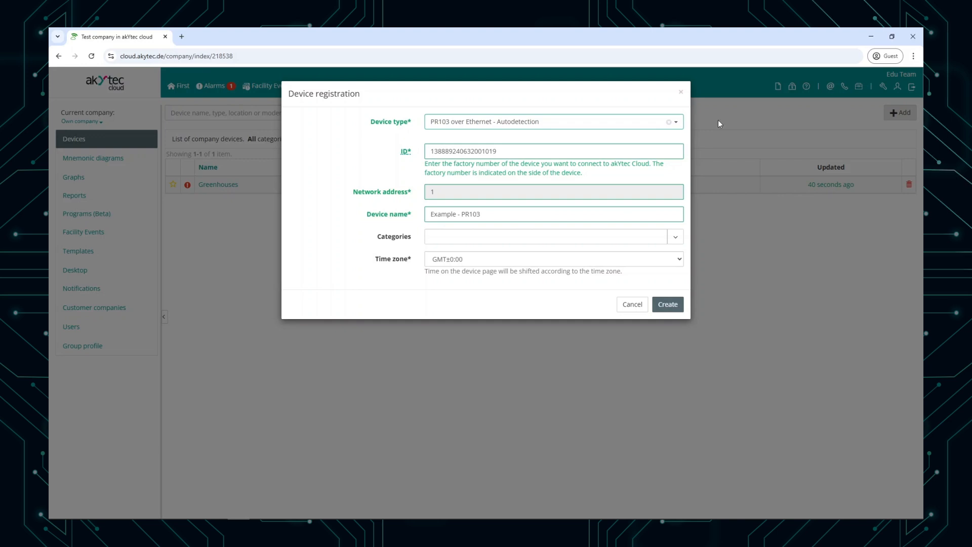
# Step: Switch to akYtec ALP to look up the connected relay's serial number in the device information, and return to the cloud registration
pyautogui.click(871, 37)
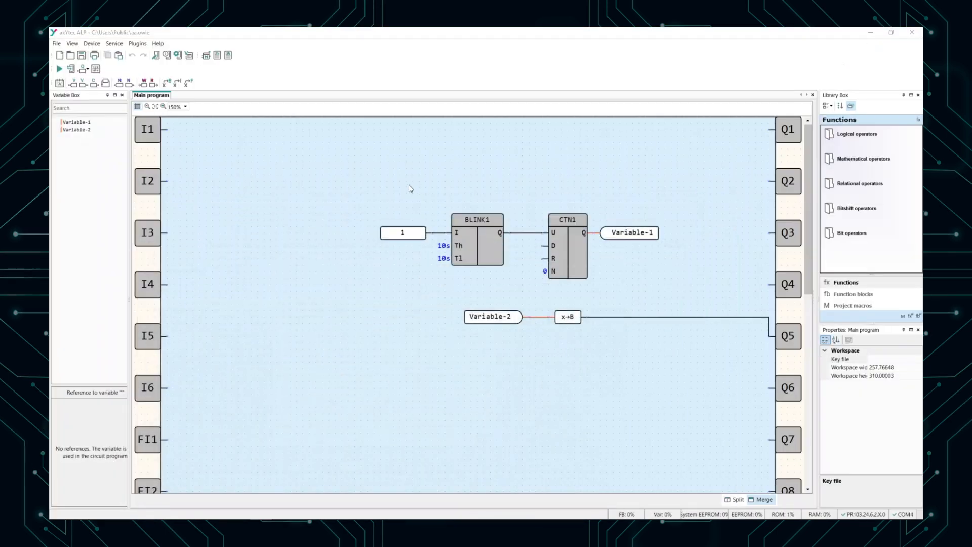
pyautogui.click(92, 44)
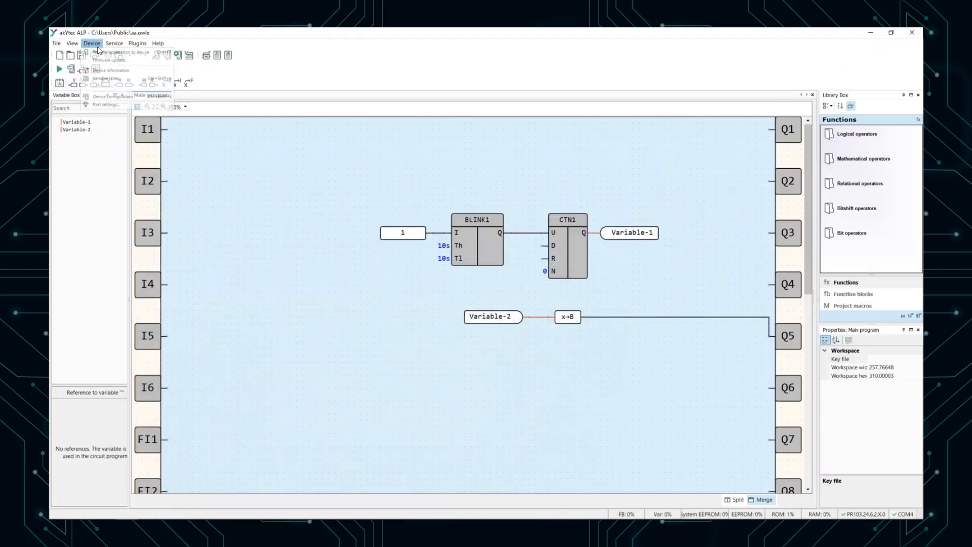
pyautogui.click(104, 77)
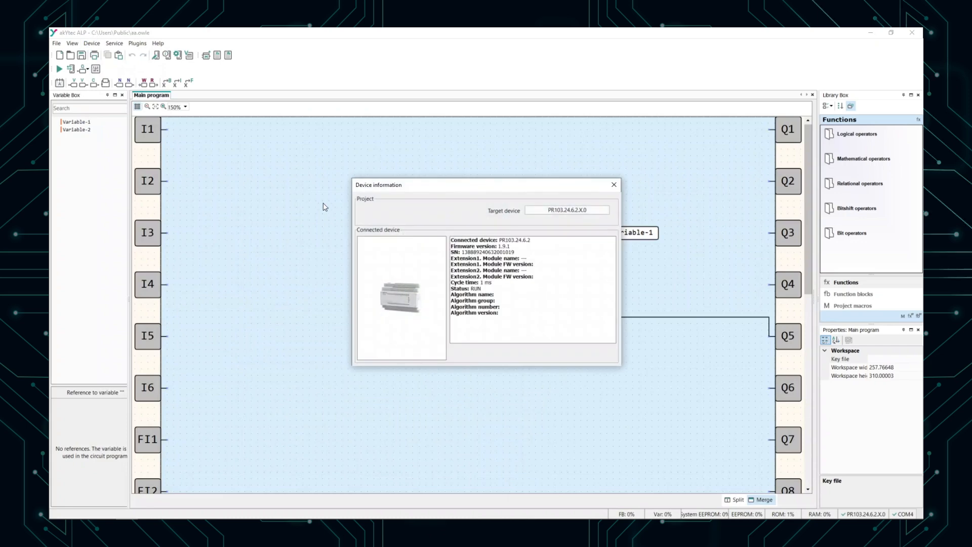
pyautogui.click(613, 185)
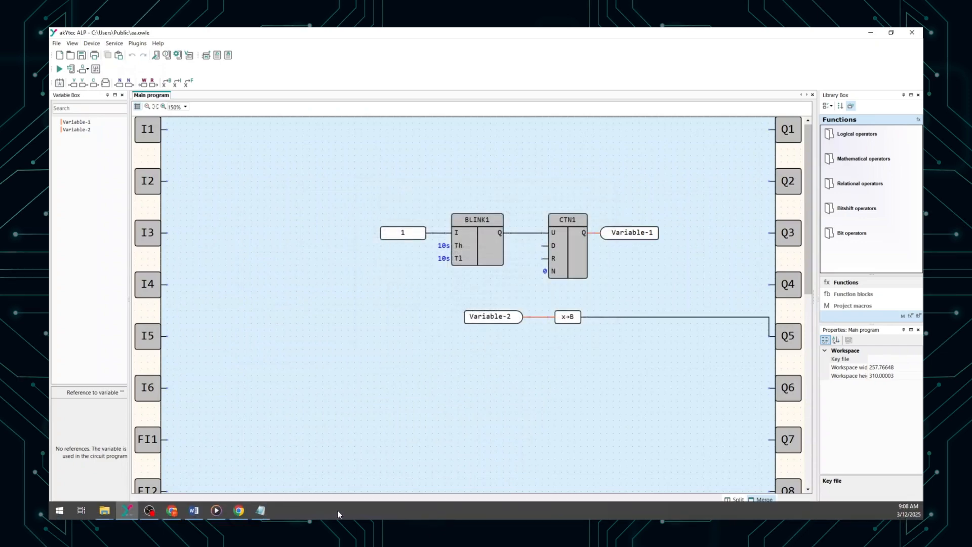
pyautogui.click(256, 509)
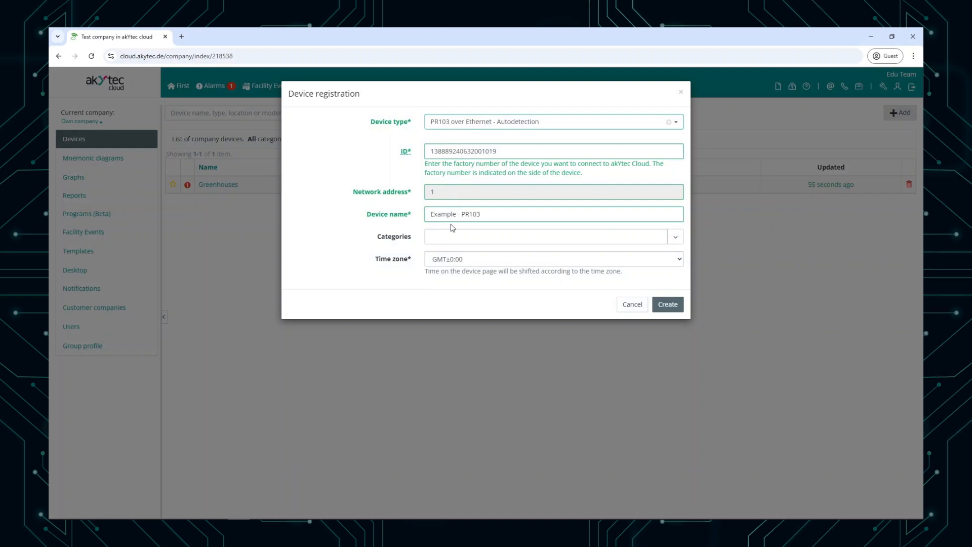
# Step: Create the device registration, enter the device password in its basic settings and save them
pyautogui.click(666, 305)
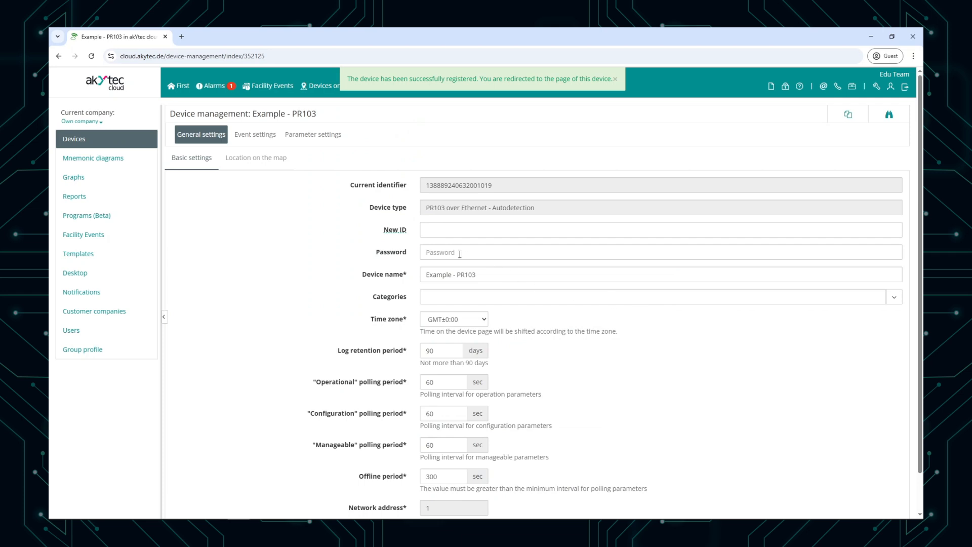
pyautogui.click(460, 253)
pyautogui.write('123')
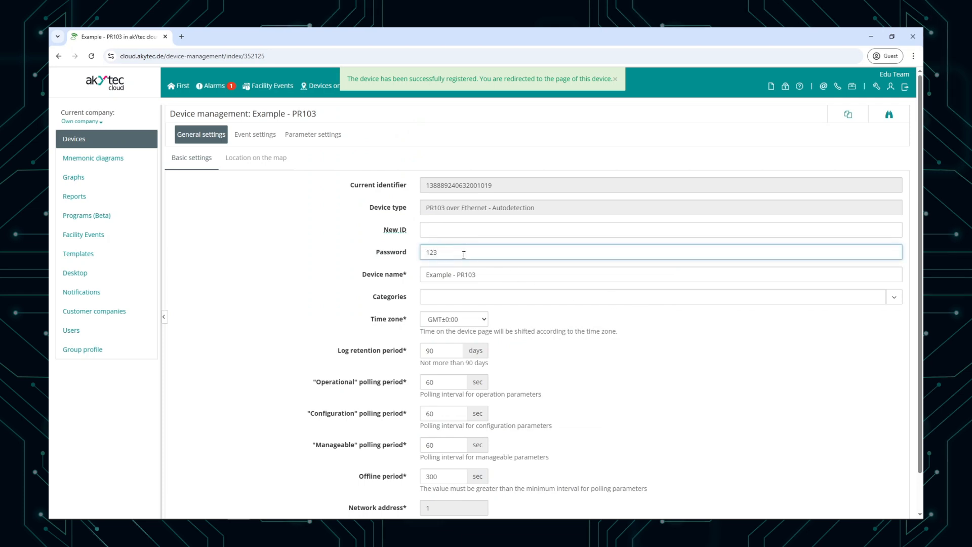
pyautogui.scroll(-1, 460, 254)
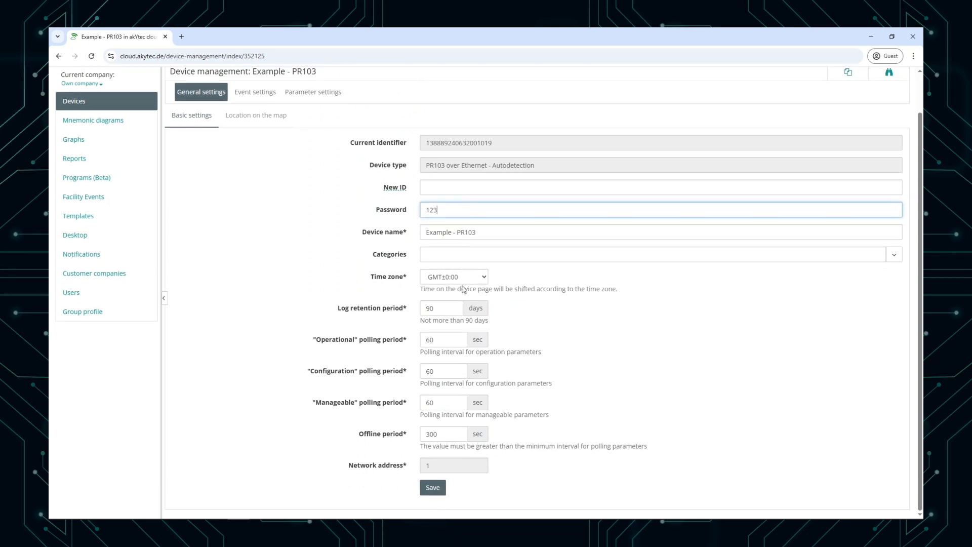
pyautogui.click(443, 487)
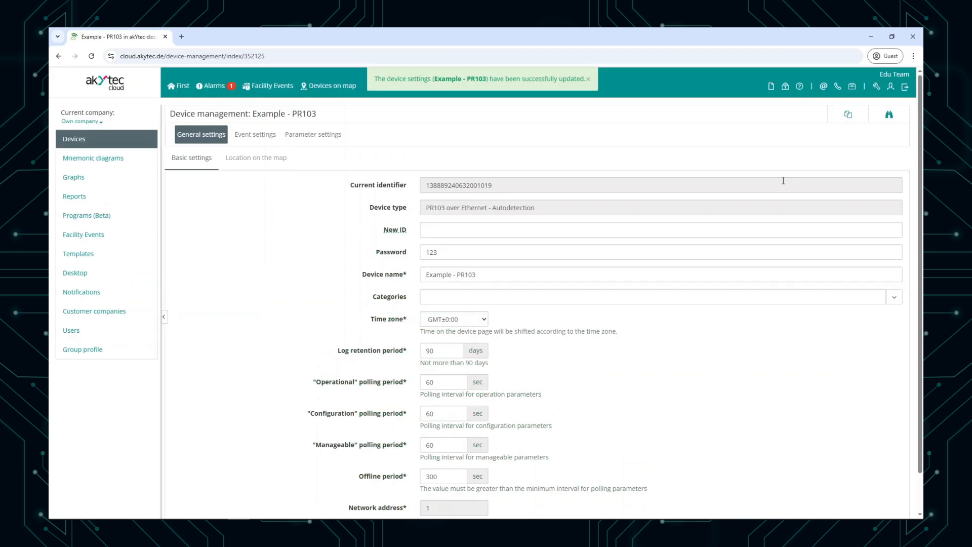
# Step: Examine the parameter list of the Example - PR103 device and its graph for 12-03-2025
pyautogui.click(890, 116)
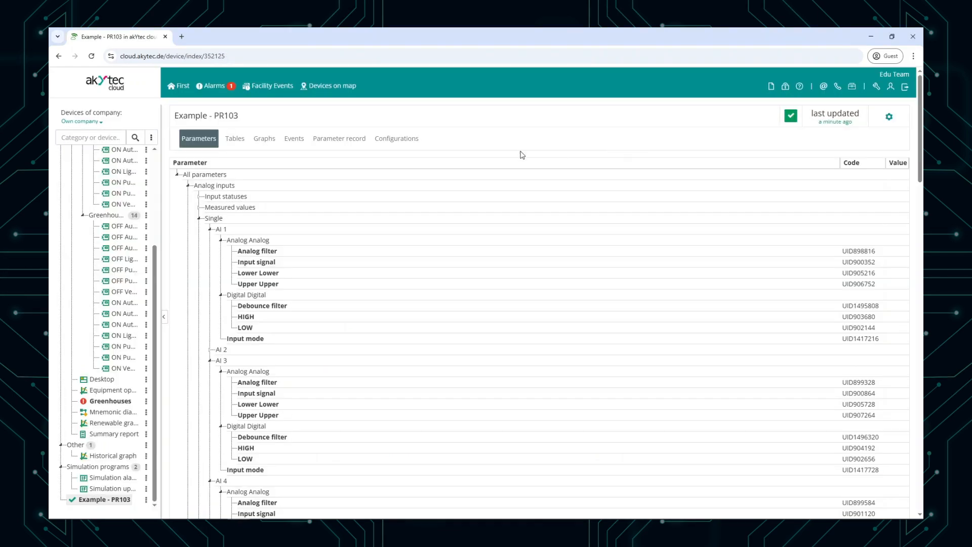
pyautogui.scroll(-6, 300, 321)
pyautogui.scroll(6, 299, 320)
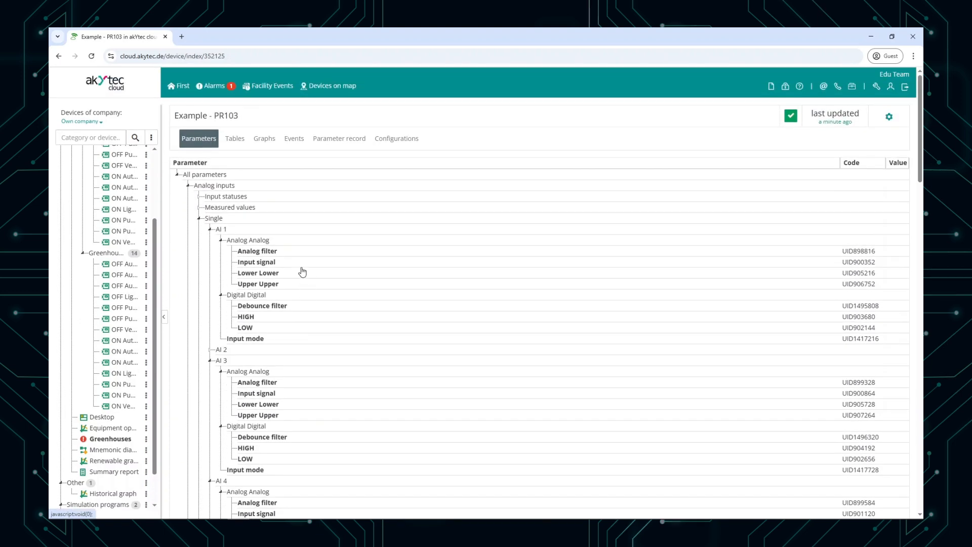
pyautogui.click(270, 146)
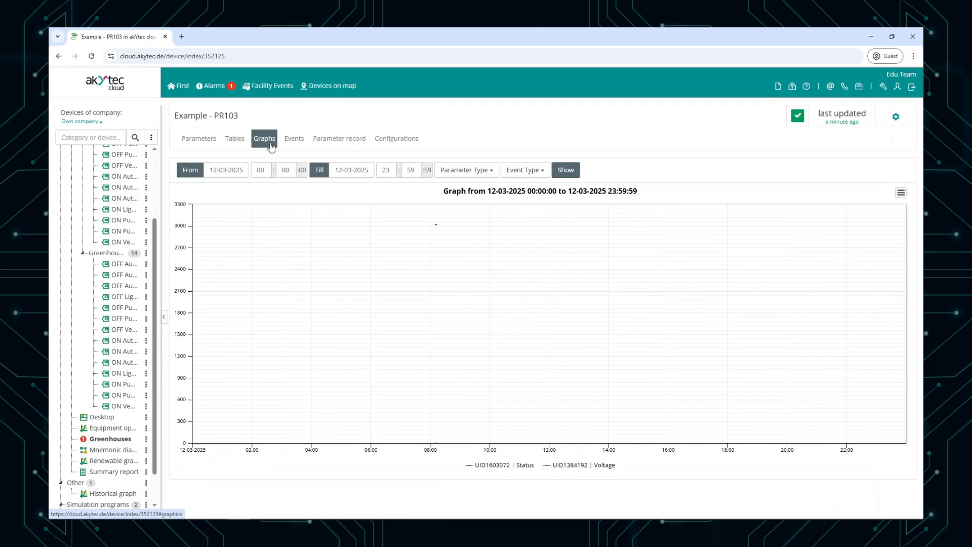
pyautogui.click(460, 172)
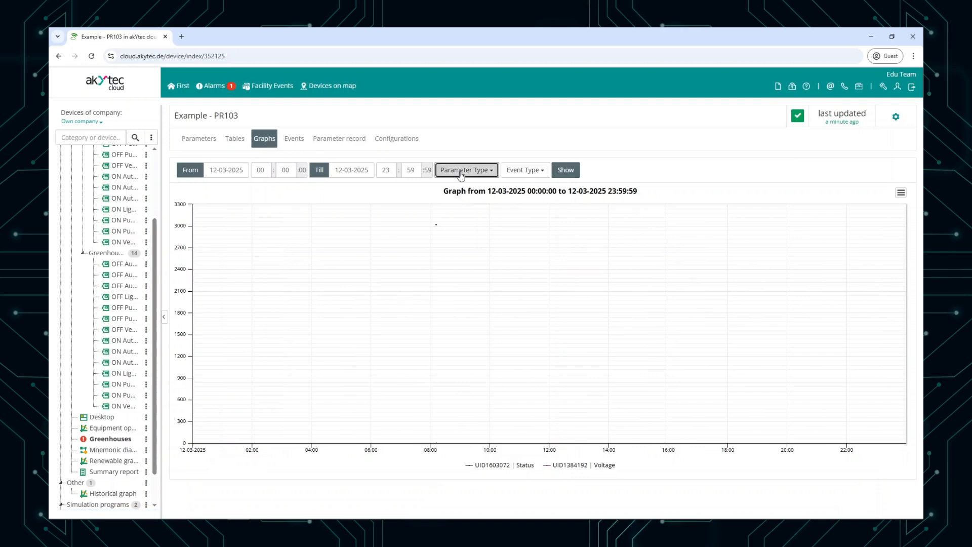
pyautogui.click(565, 169)
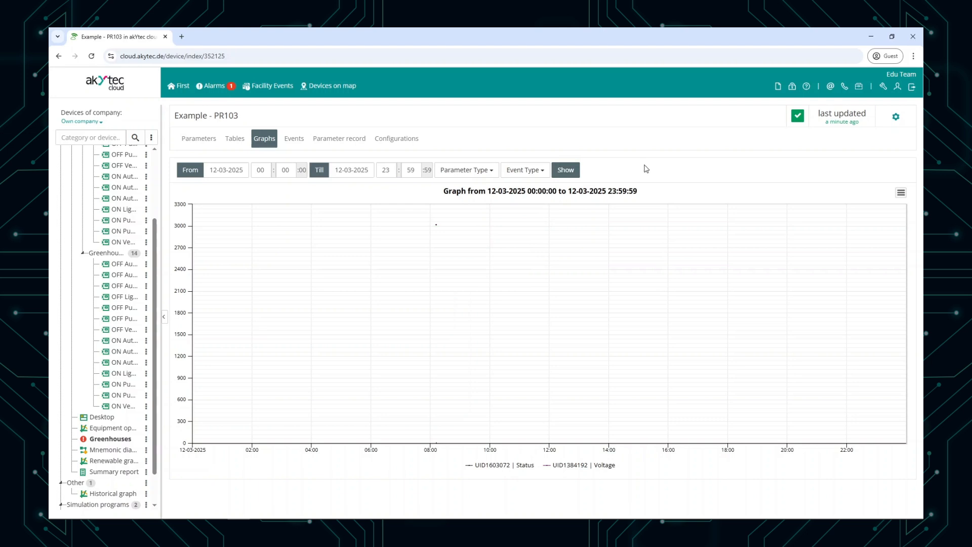
# Step: Enable graph display for Variable-1 and Variable-2 in the device's parameter settings and view them on the graph
pyautogui.click(897, 118)
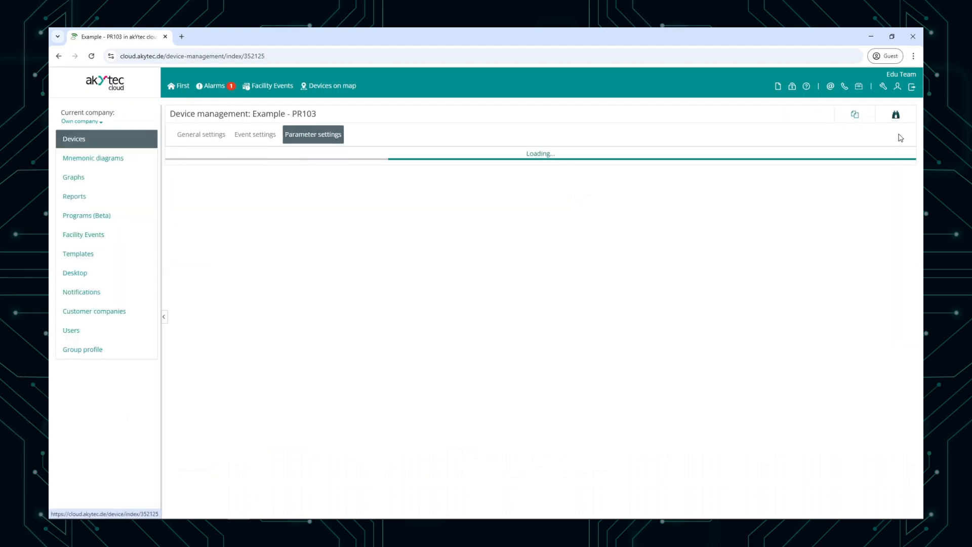
pyautogui.click(881, 335)
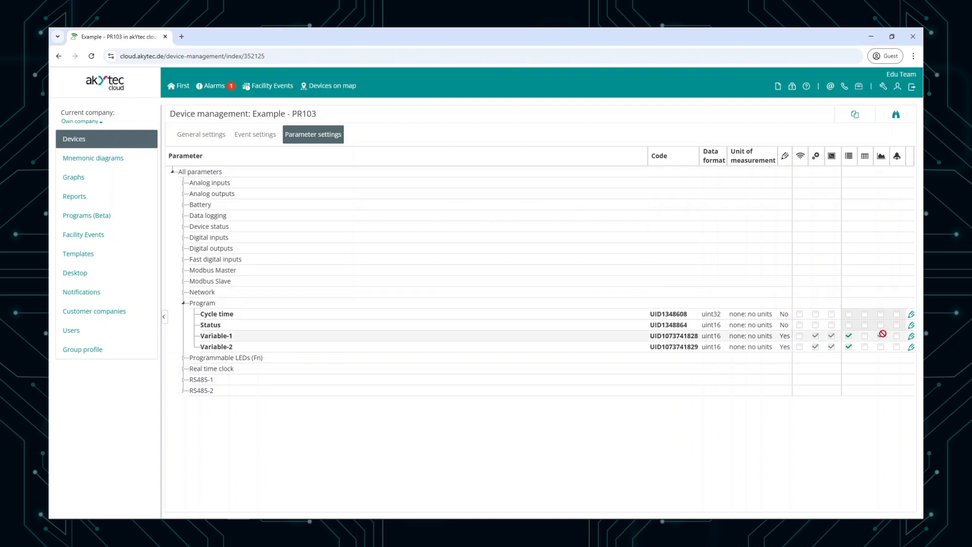
pyautogui.click(894, 117)
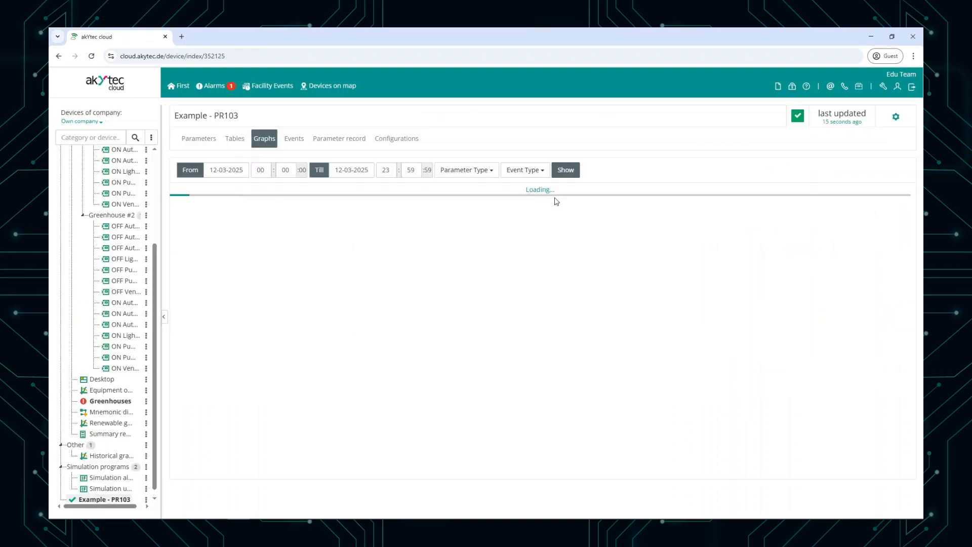
pyautogui.click(467, 171)
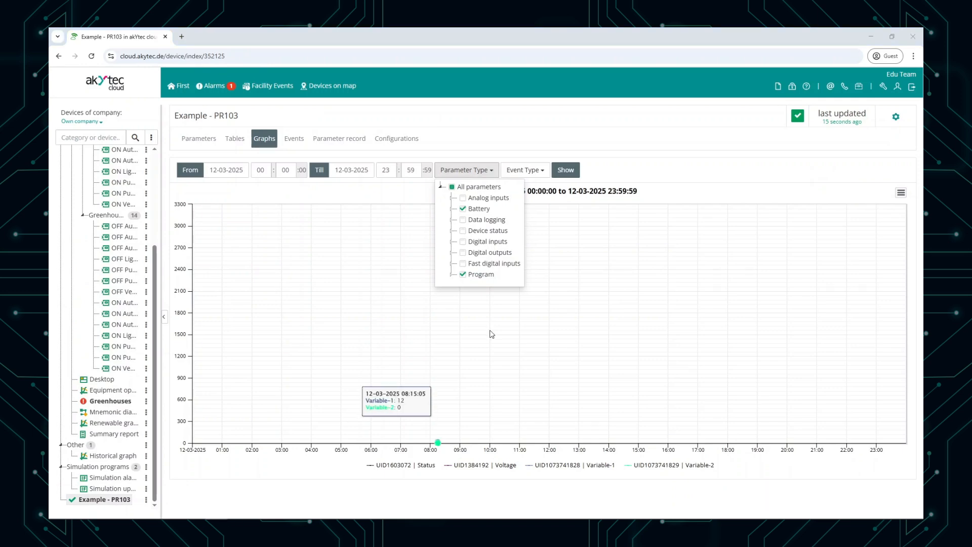
pyautogui.click(491, 334)
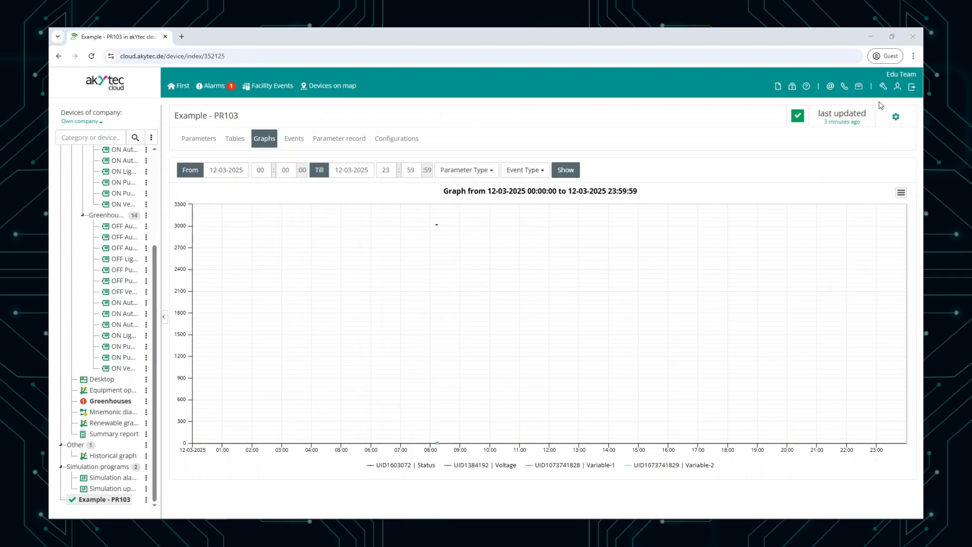
# Step: Delete the Example - PR103 device from the list of company devices
pyautogui.click(882, 89)
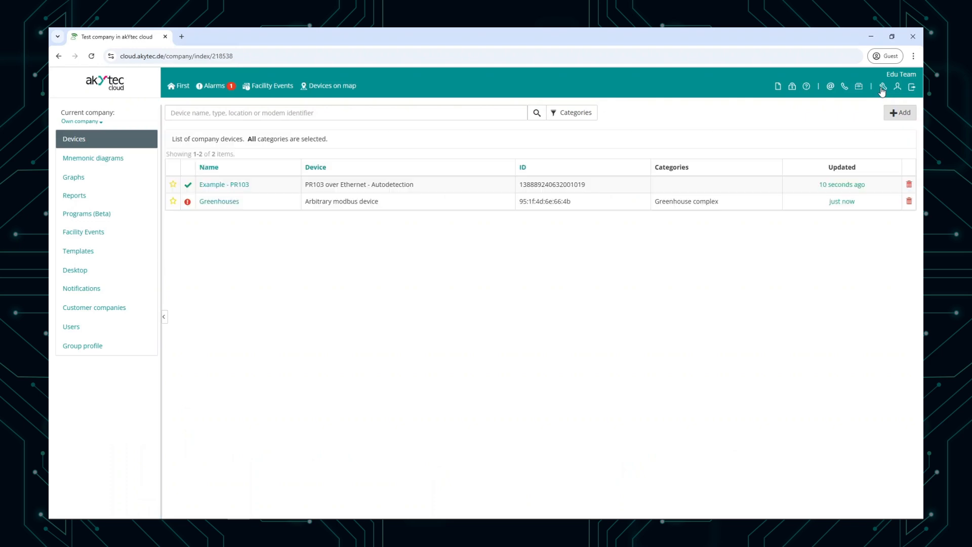
pyautogui.click(910, 185)
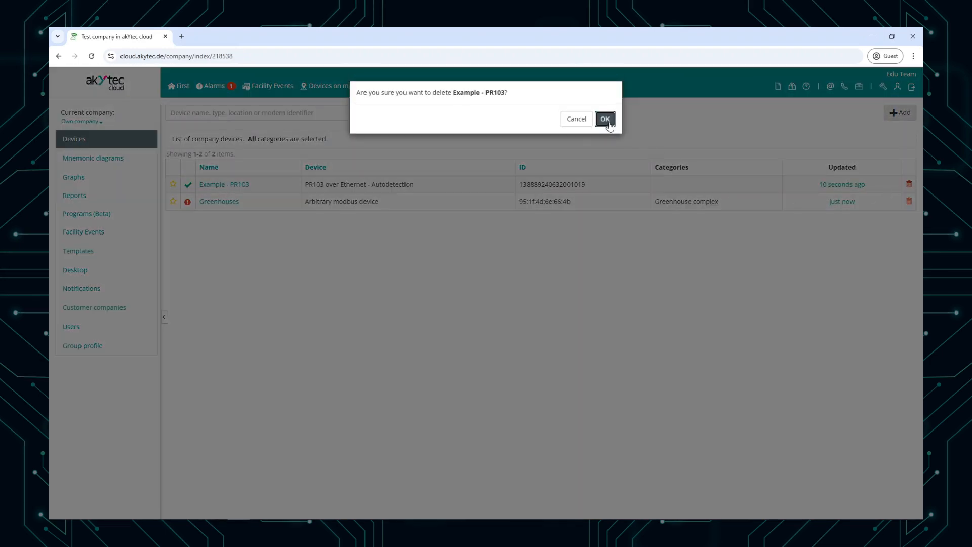
pyautogui.click(605, 119)
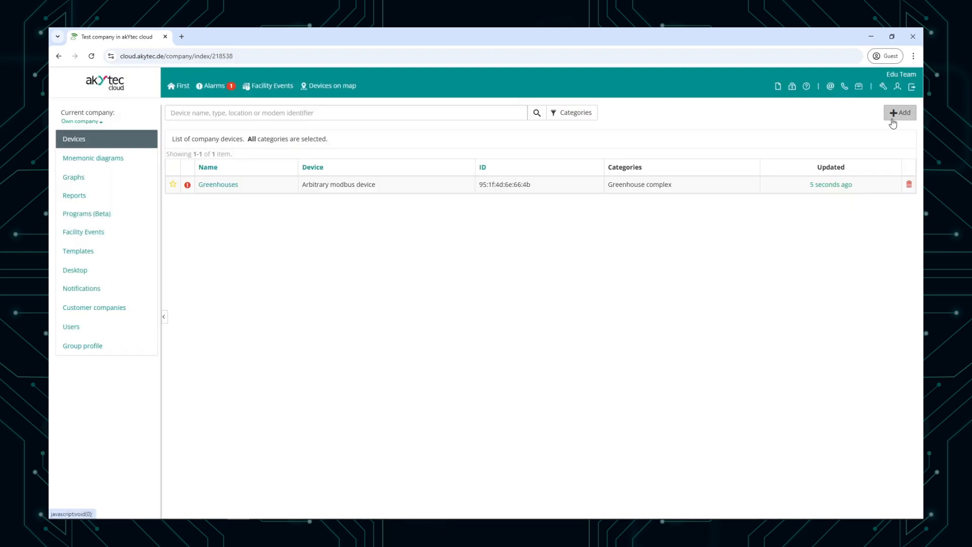
# Step: Register the relay as PR103 over Ethernet - Manual setting, with its factory number as ID and the name "Example - PR103"
pyautogui.click(892, 123)
pyautogui.click(595, 123)
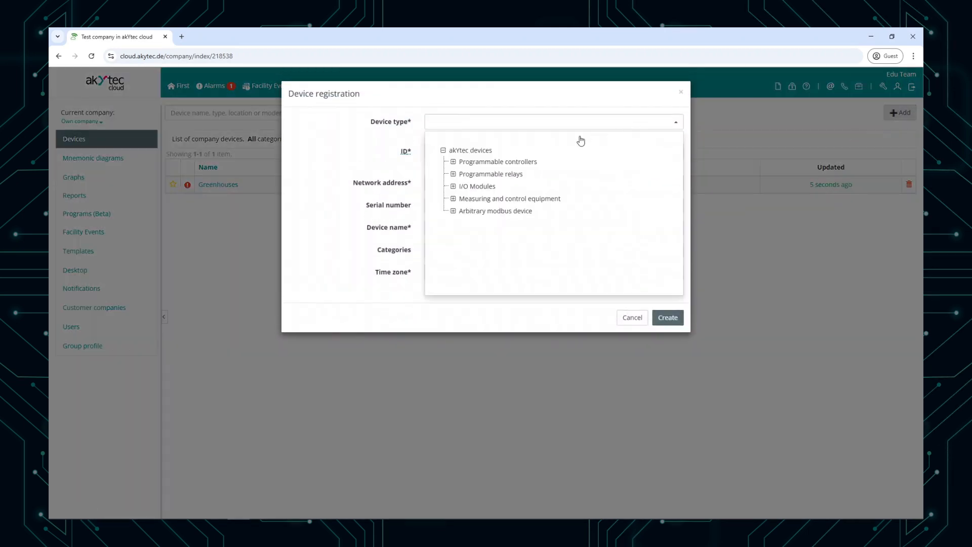
pyautogui.click(454, 173)
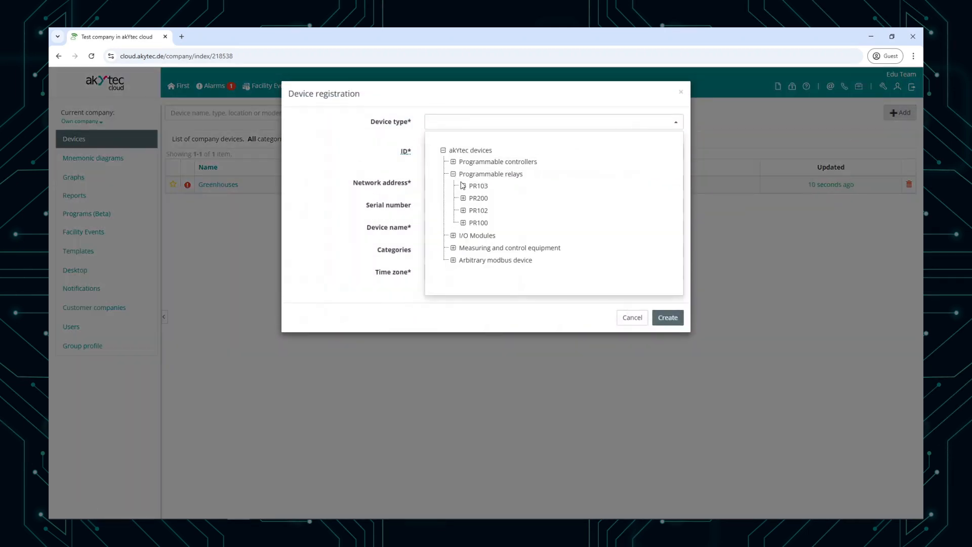
pyautogui.click(463, 185)
pyautogui.click(526, 210)
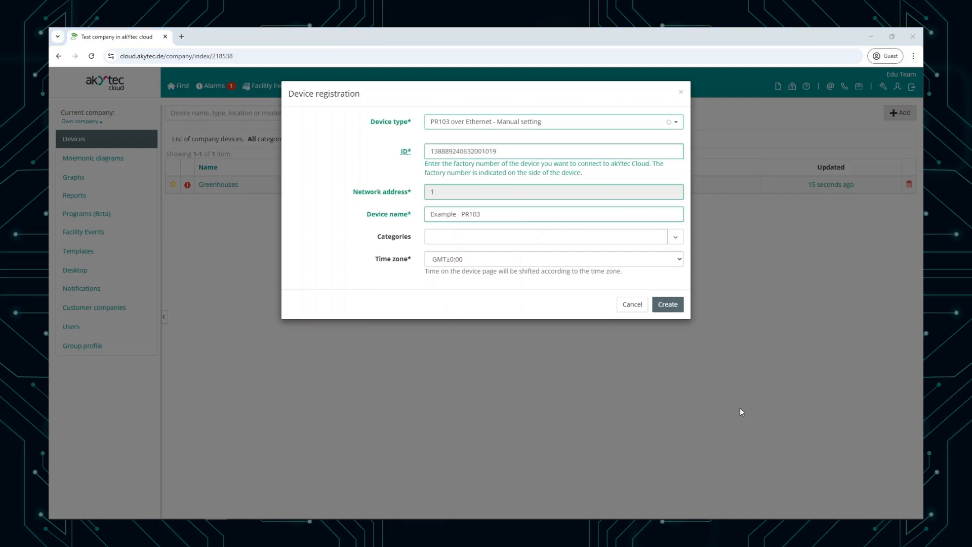
pyautogui.click(668, 305)
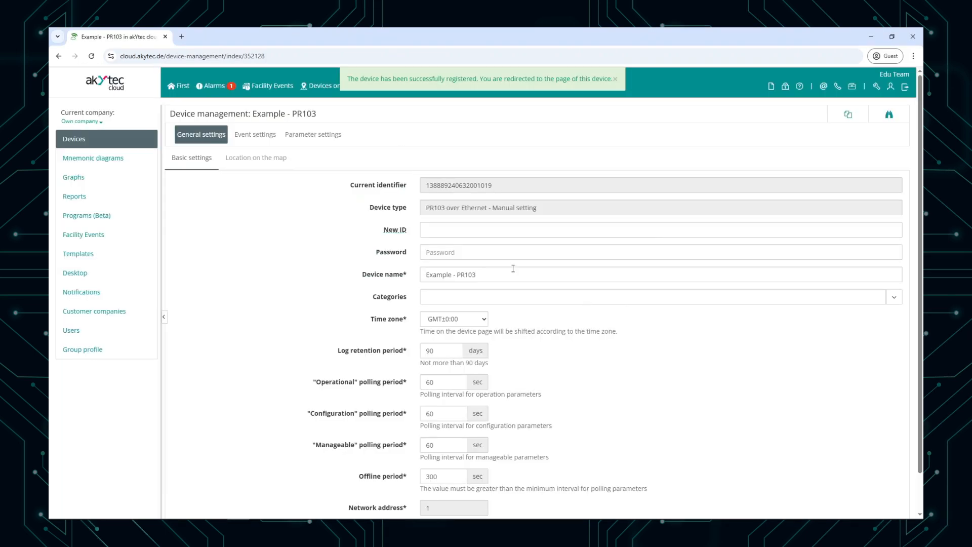
# Step: Enter 1 in the new device's general settings, save them and open its parameter settings
pyautogui.click(497, 253)
pyautogui.write('123')
pyautogui.click(667, 326)
pyautogui.click(320, 140)
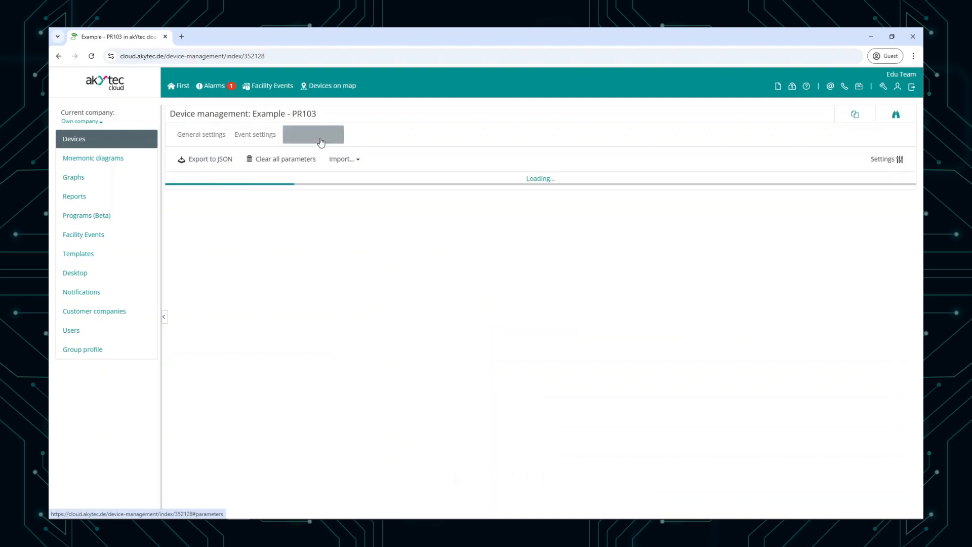
# Step: Switch to akYtec ALP and export the device to akYtec Cloud as a file named "Example - PR103" in the Public folder
pyautogui.click(870, 41)
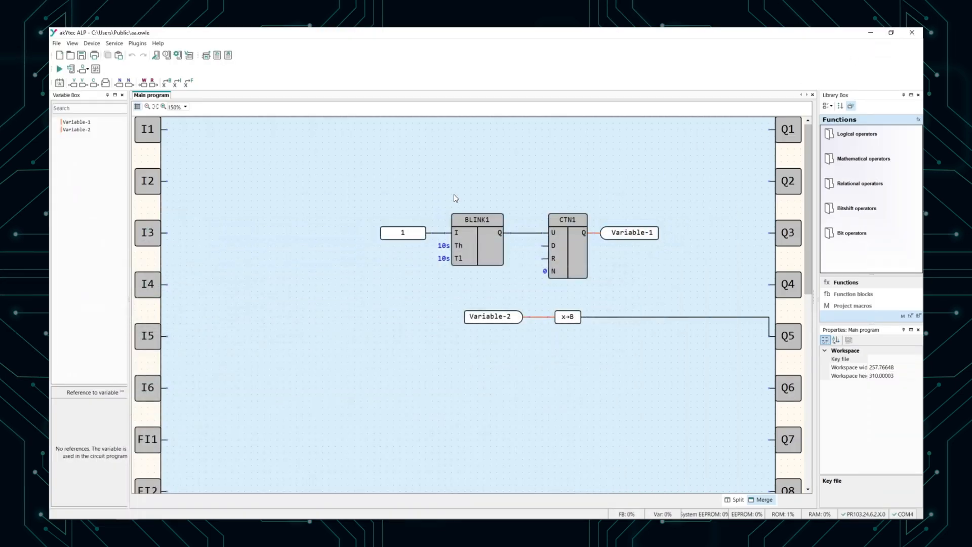
pyautogui.click(138, 44)
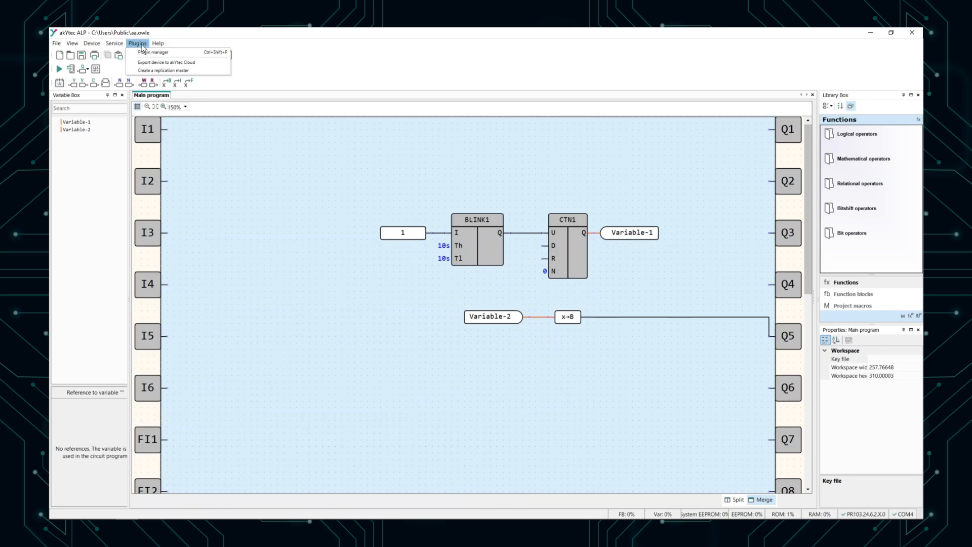
pyautogui.click(152, 62)
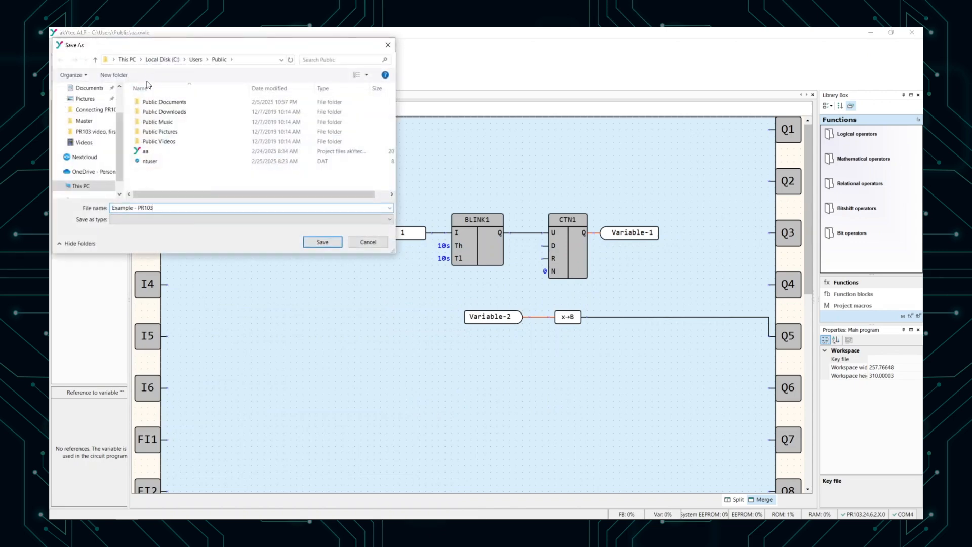
pyautogui.click(333, 243)
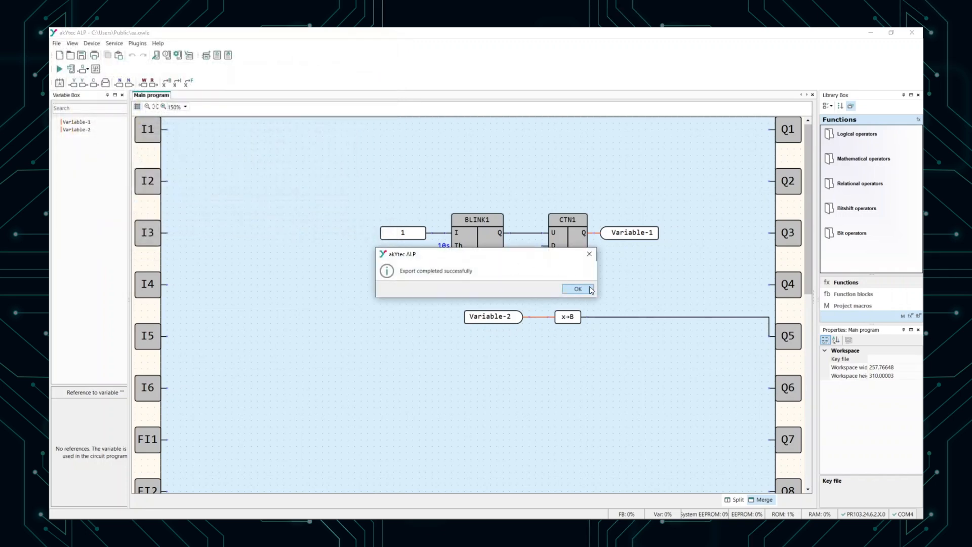
pyautogui.click(590, 289)
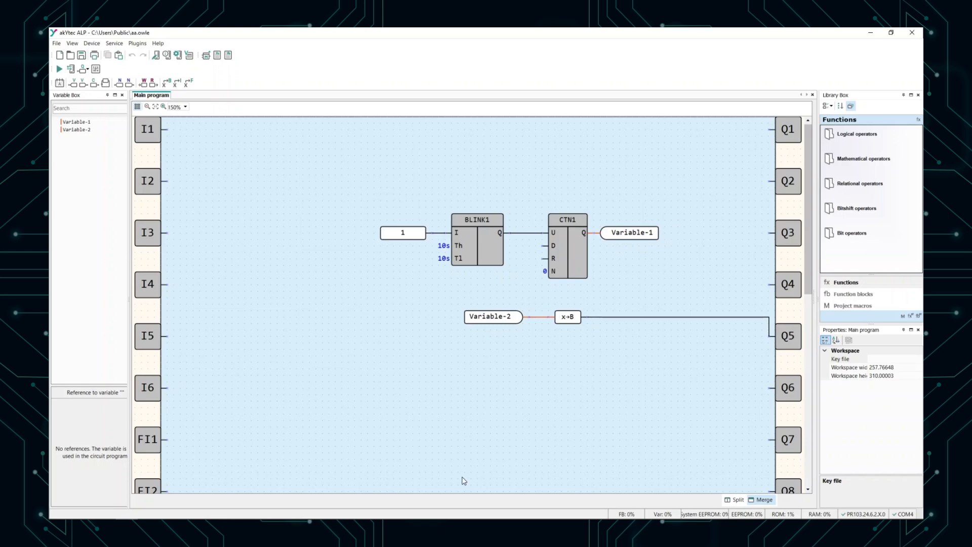
# Step: Switch to akYtec Cloud, import the parameters from the Example - PR103 JSON file and view the device's parameter list
pyautogui.click(245, 513)
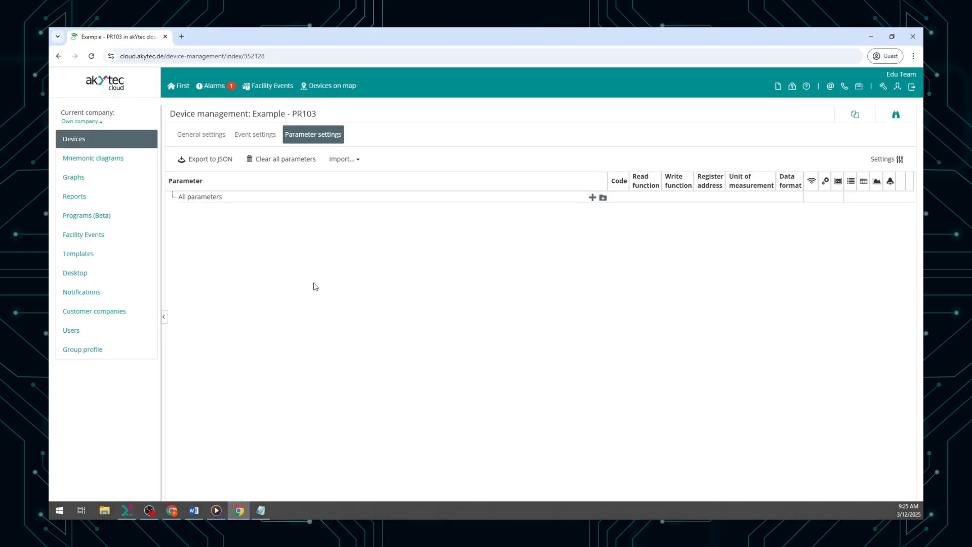
pyautogui.click(344, 160)
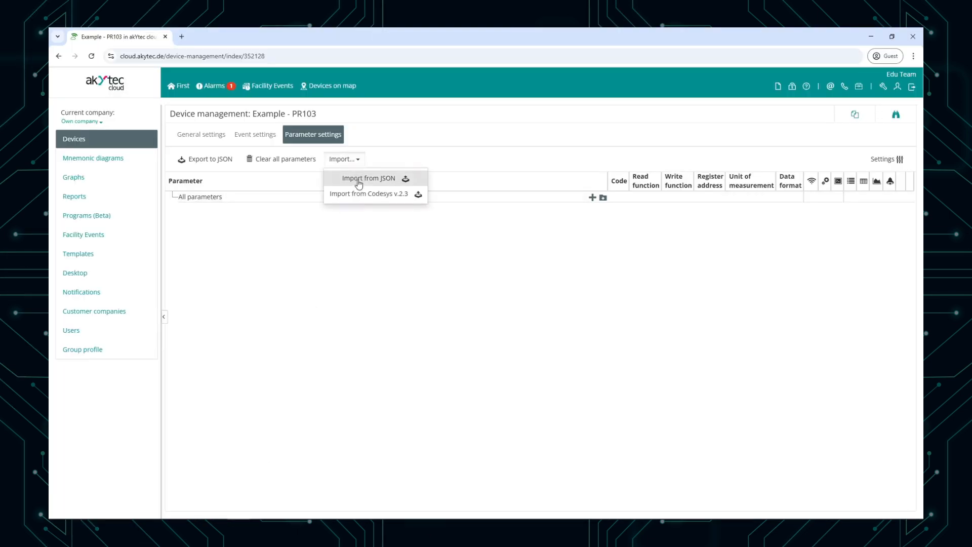
pyautogui.click(359, 180)
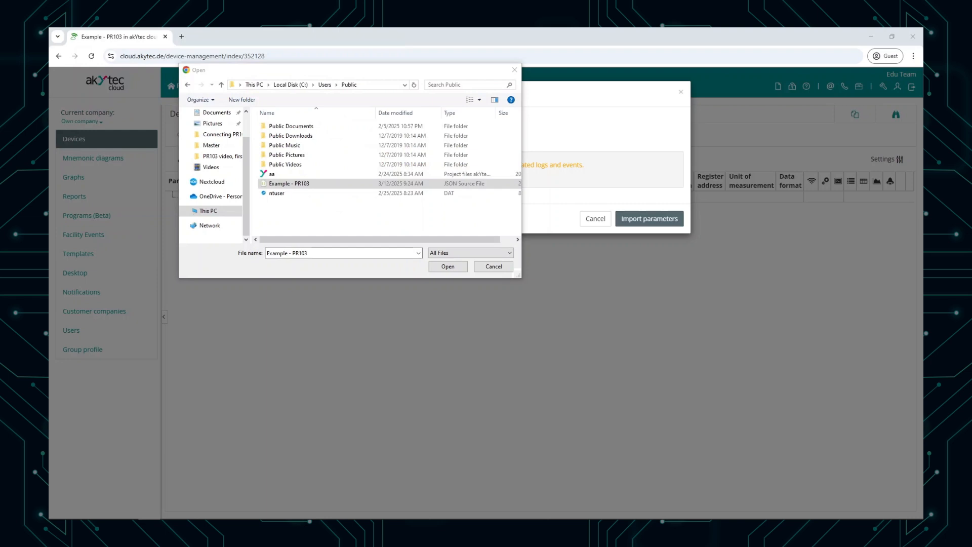
pyautogui.click(448, 267)
pyautogui.click(654, 213)
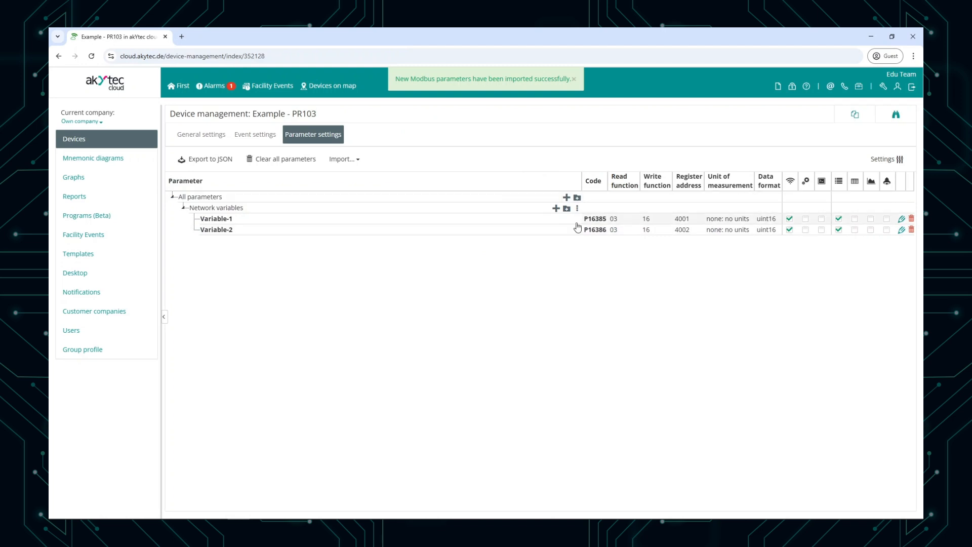
pyautogui.click(896, 115)
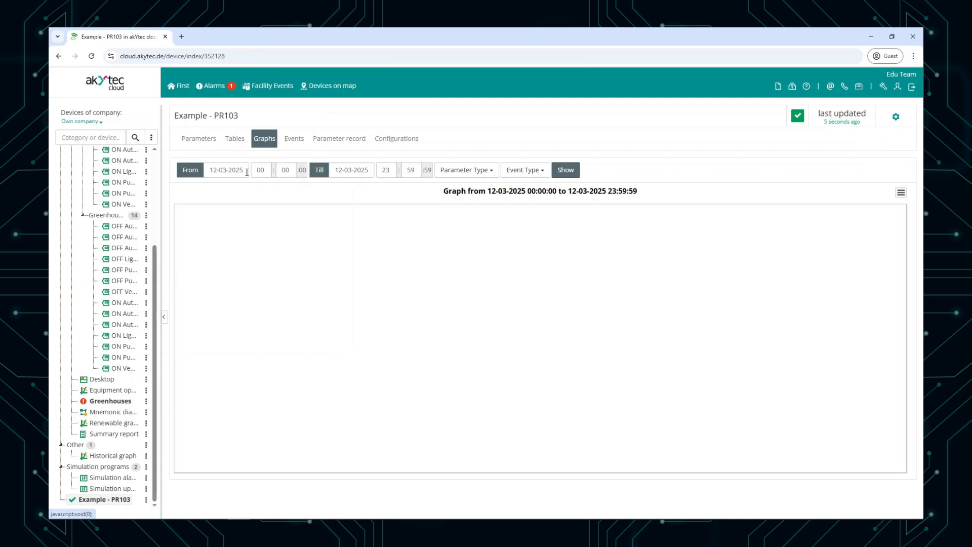
pyautogui.click(195, 141)
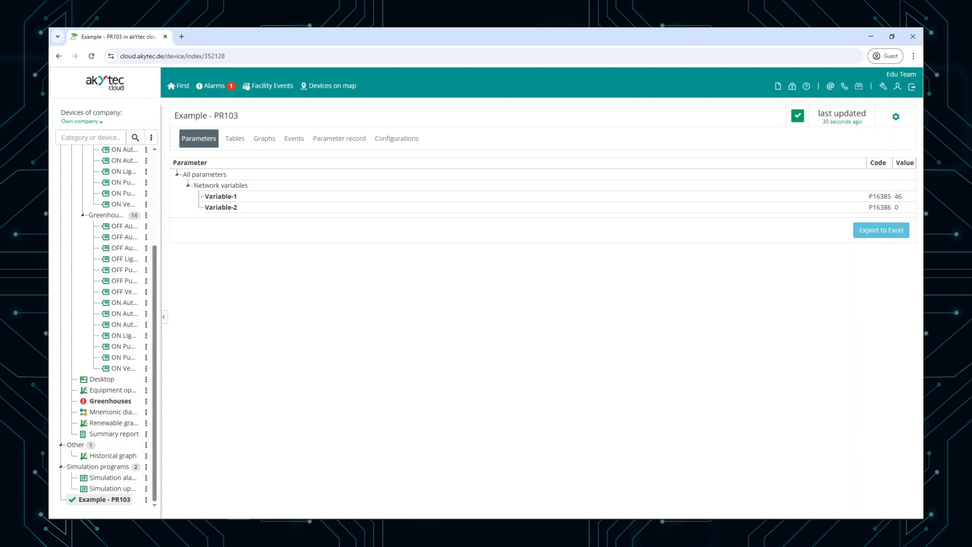
# Step: Write the new value 5 to Variable-2 through the device's parameter record and confirm the recording
pyautogui.click(336, 147)
pyautogui.click(790, 221)
pyautogui.write('5')
pyautogui.click(860, 247)
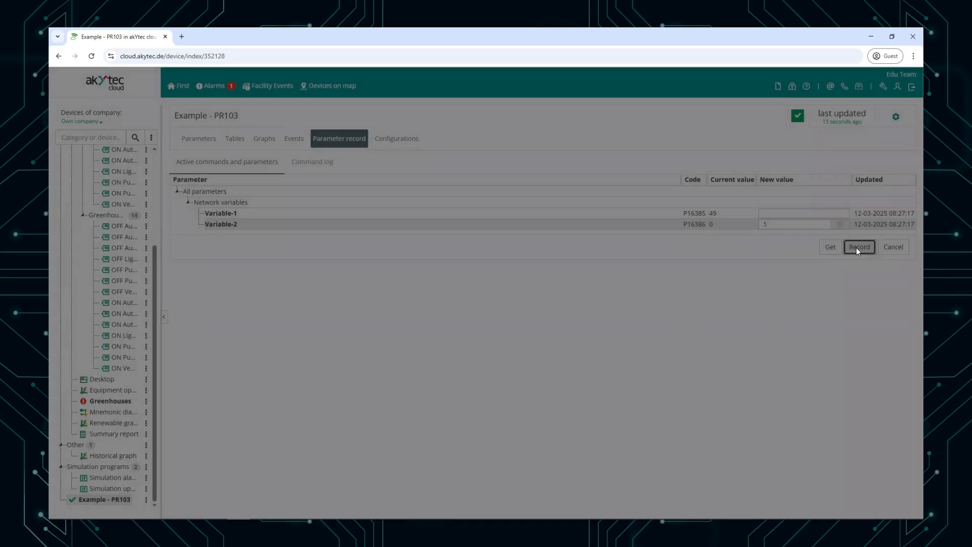
pyautogui.click(596, 242)
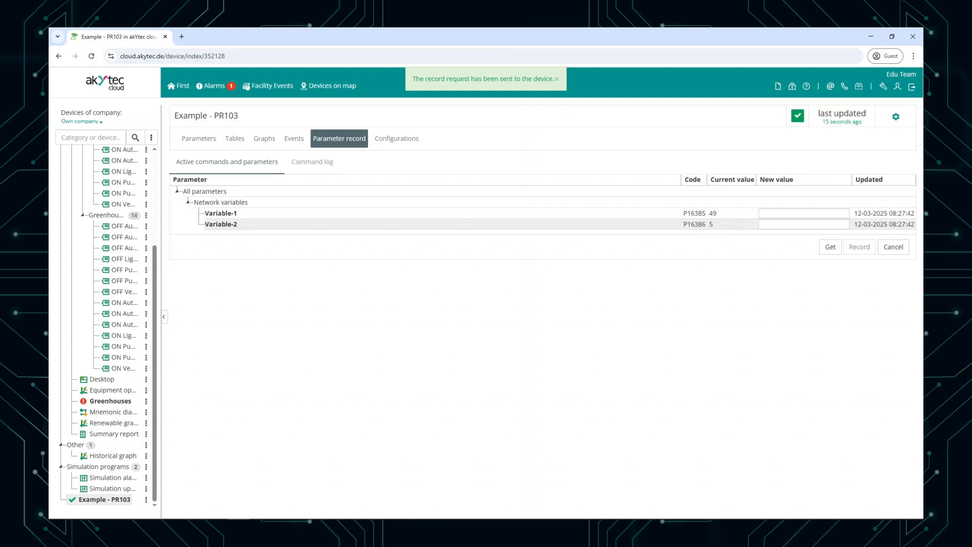
# Step: Switch to akYtec ALP and start online debugging to check the value of Variable-2 in the circuit program
pyautogui.click(129, 510)
pyautogui.click(70, 69)
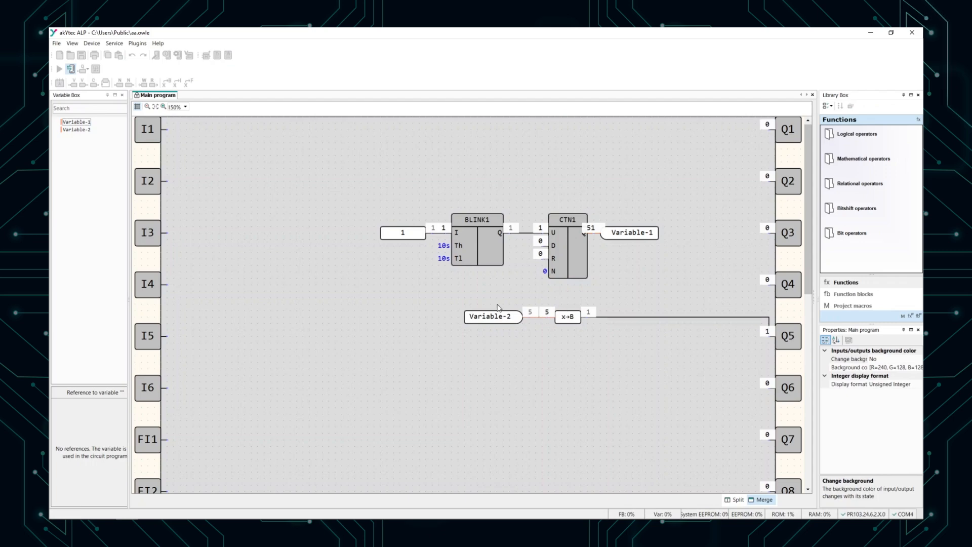
# Step: Switch to akYtec Cloud, view the creation form for a new Modbus parameter under Network variables and close it without saving
pyautogui.moveTo(274, 517)
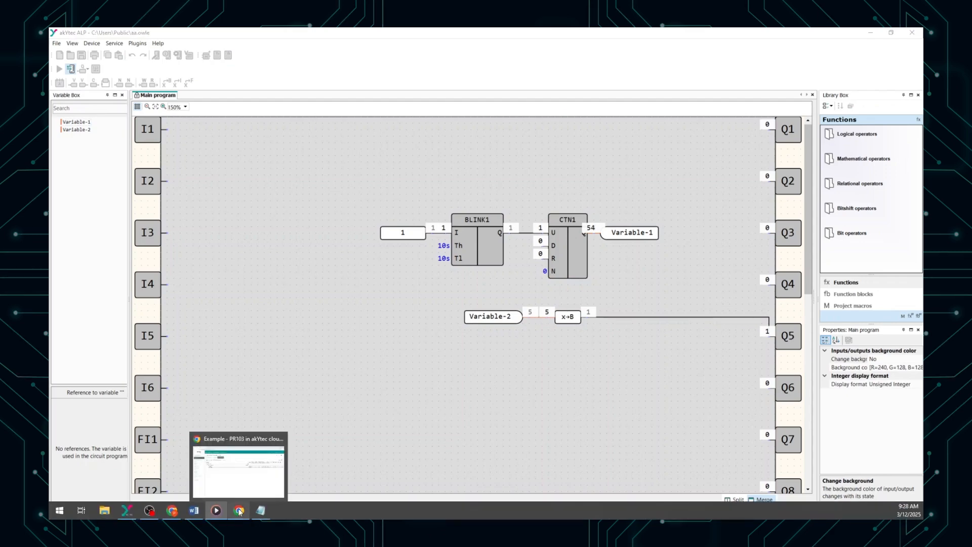
pyautogui.click(239, 511)
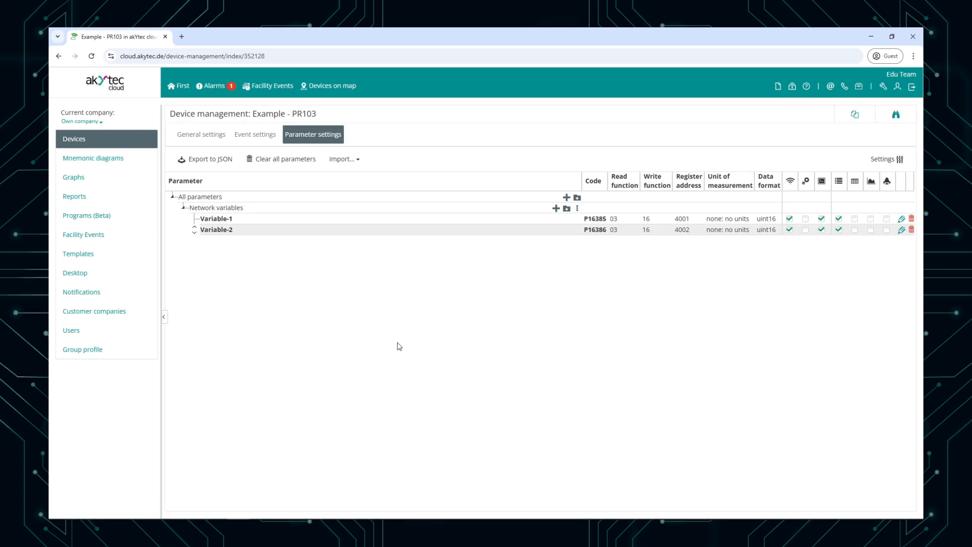
pyautogui.click(555, 208)
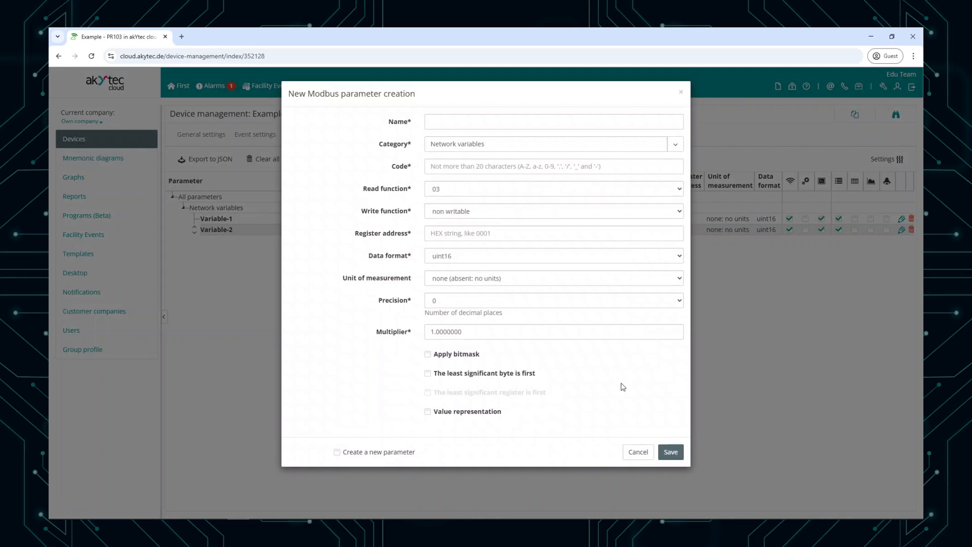
pyautogui.click(643, 452)
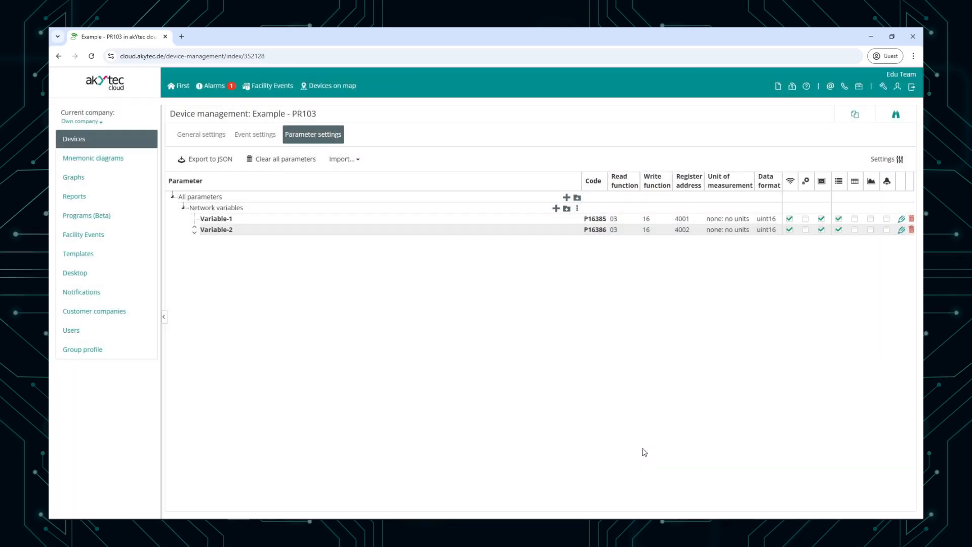